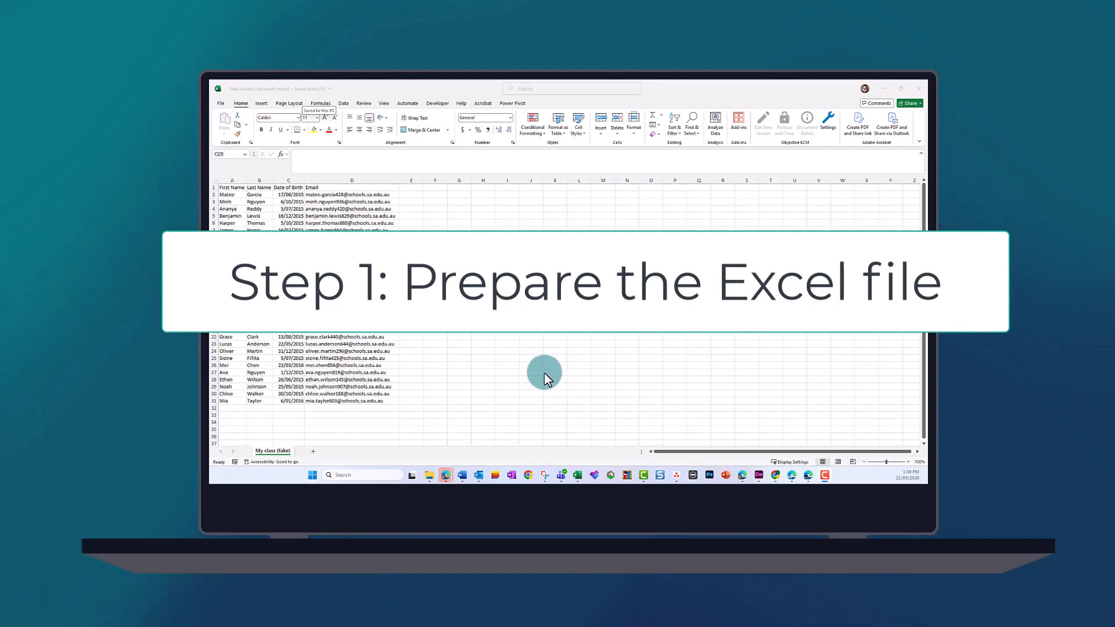
Convert the student list in A1:D31 into a table with headers and save the workbook.
left_click(530, 365)
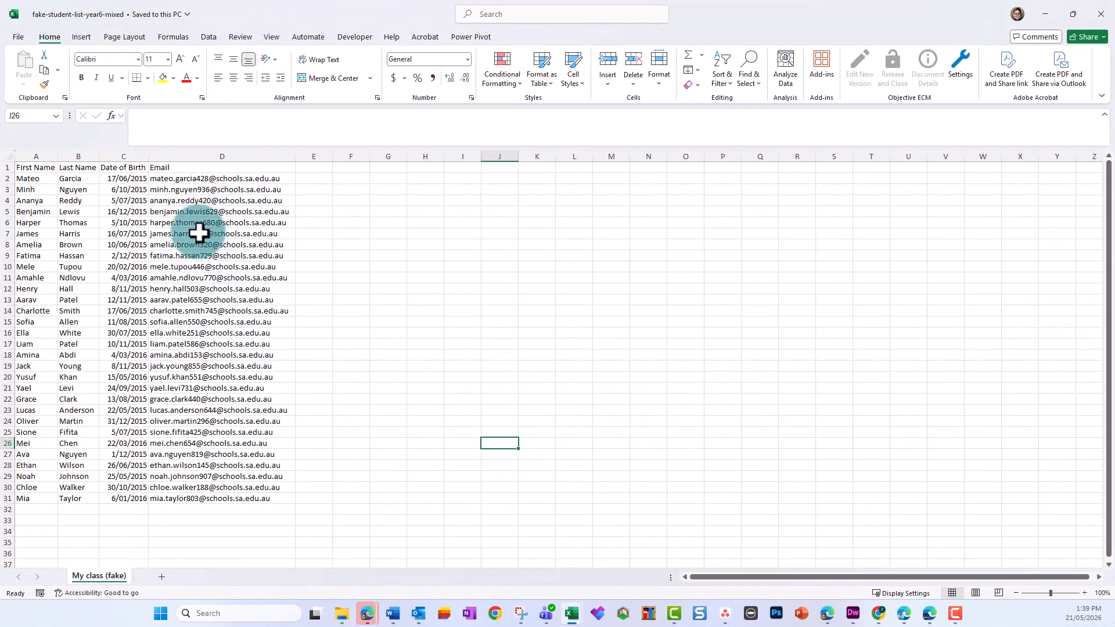
left_click(172, 291)
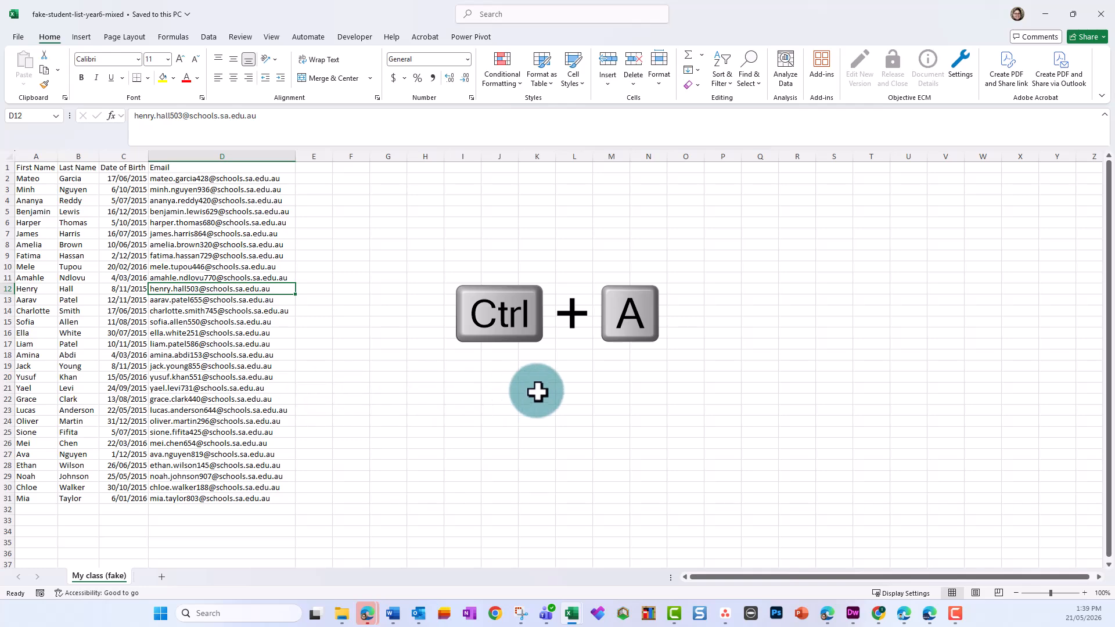
key("ctrl+a")
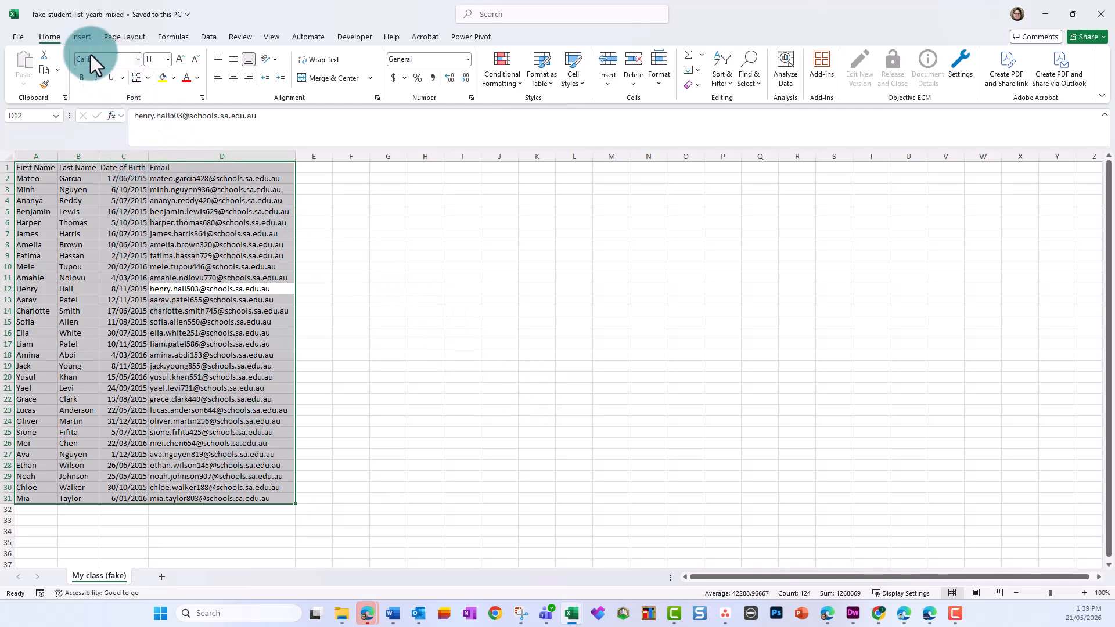
left_click(83, 36)
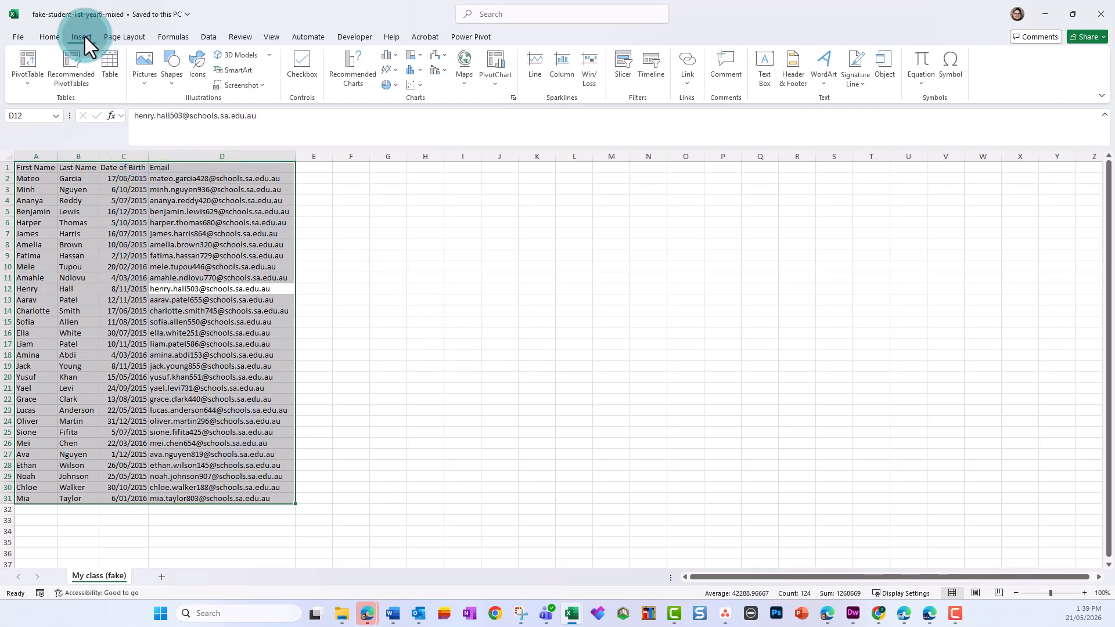
left_click(109, 64)
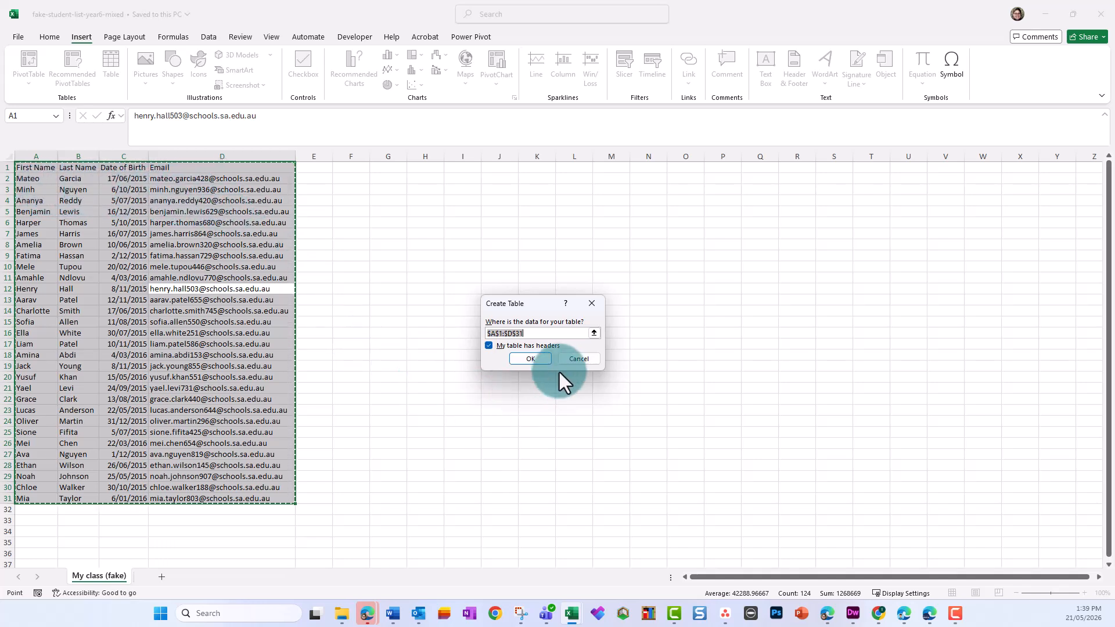
left_click(542, 357)
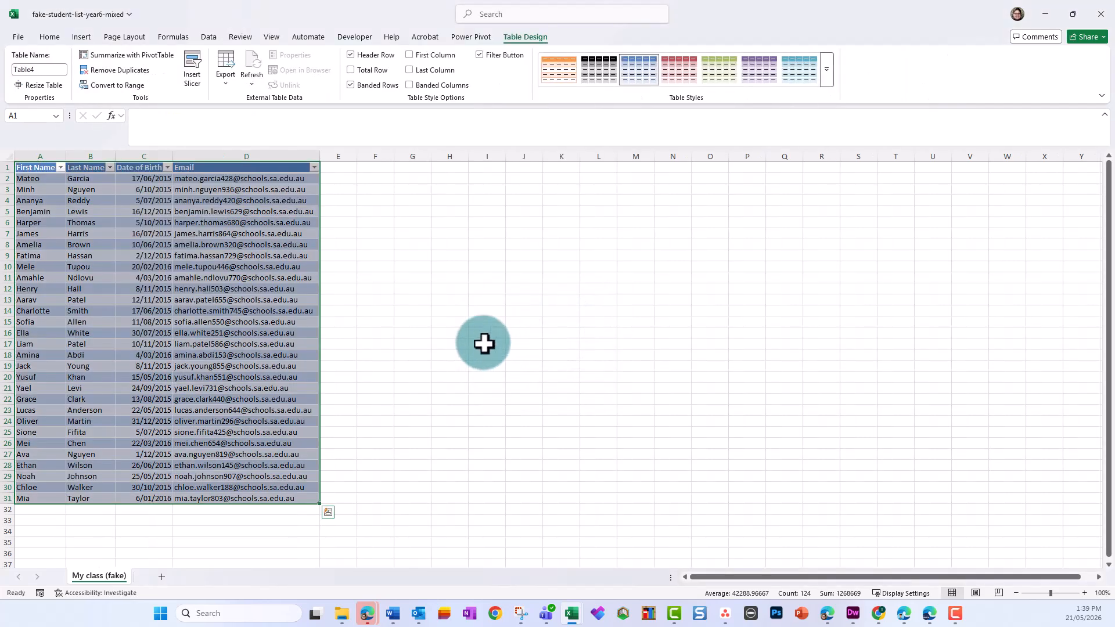
left_click(24, 40)
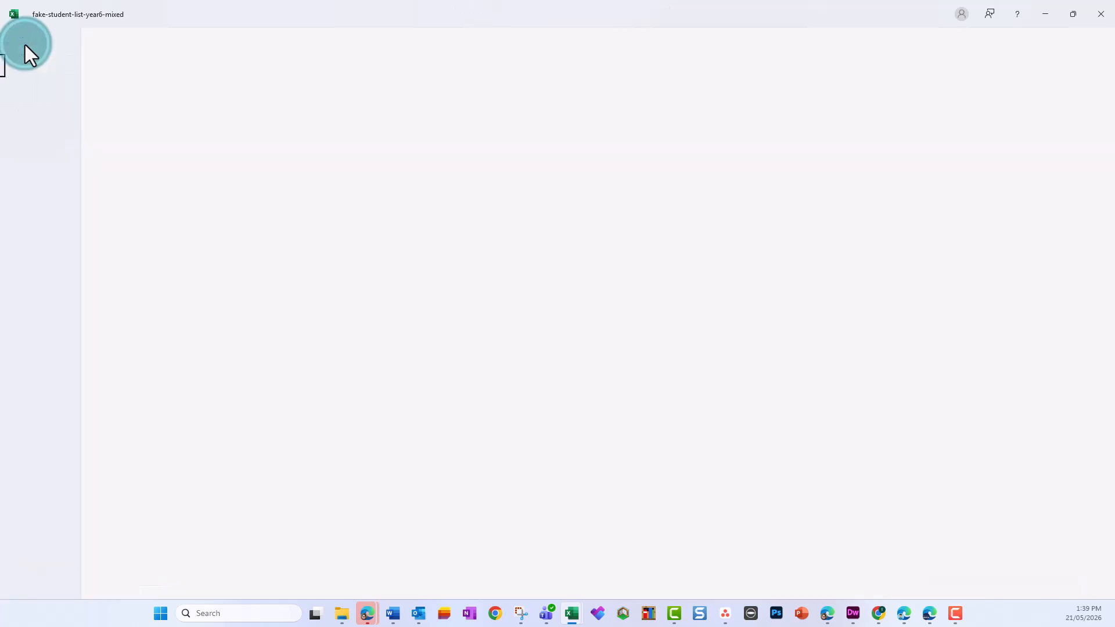
left_click(34, 168)
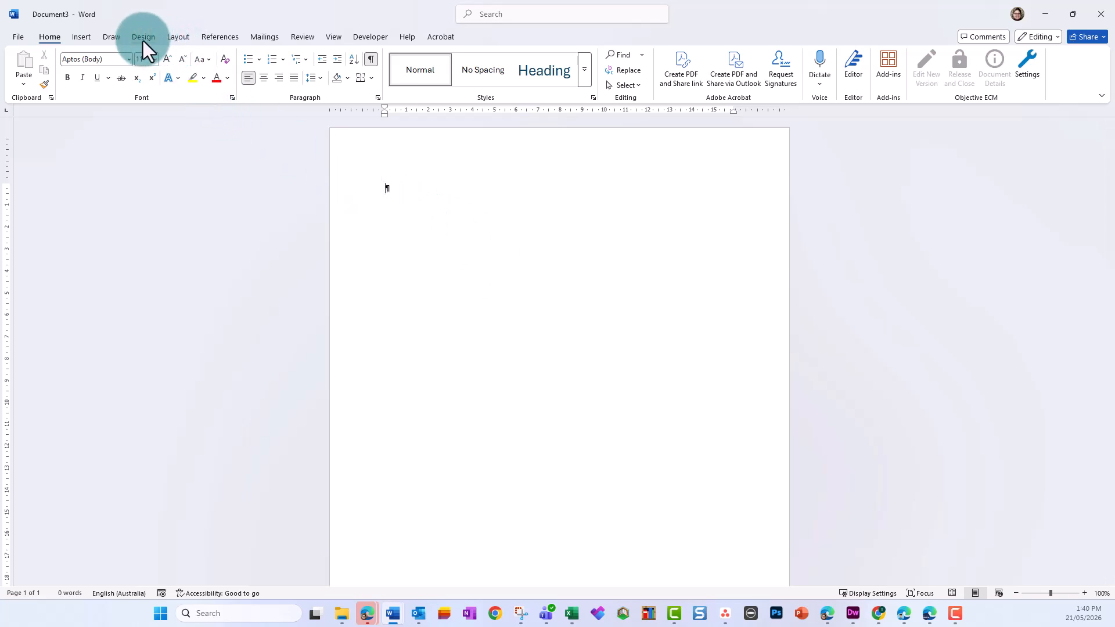
In the blank Word document, set the page margins to Narrow.
left_click(171, 37)
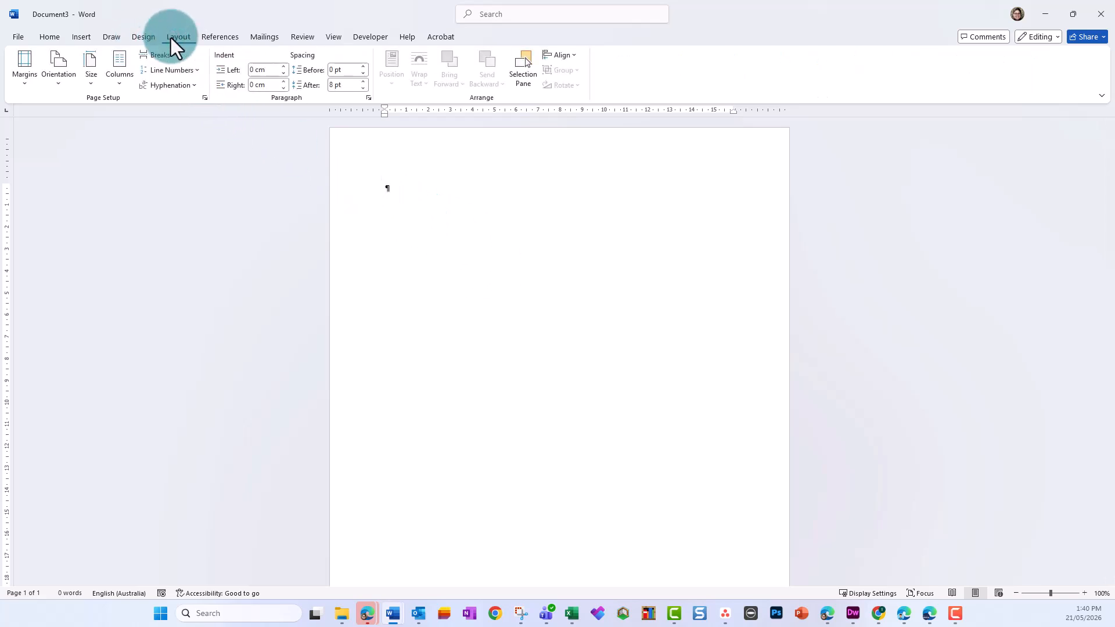
left_click(21, 87)
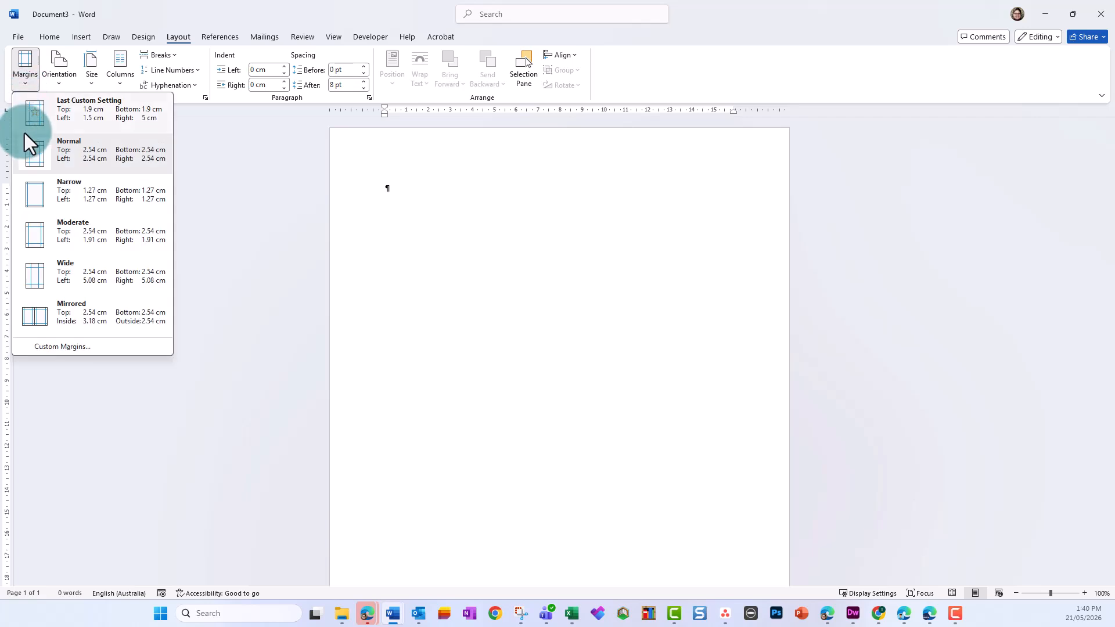
left_click(29, 198)
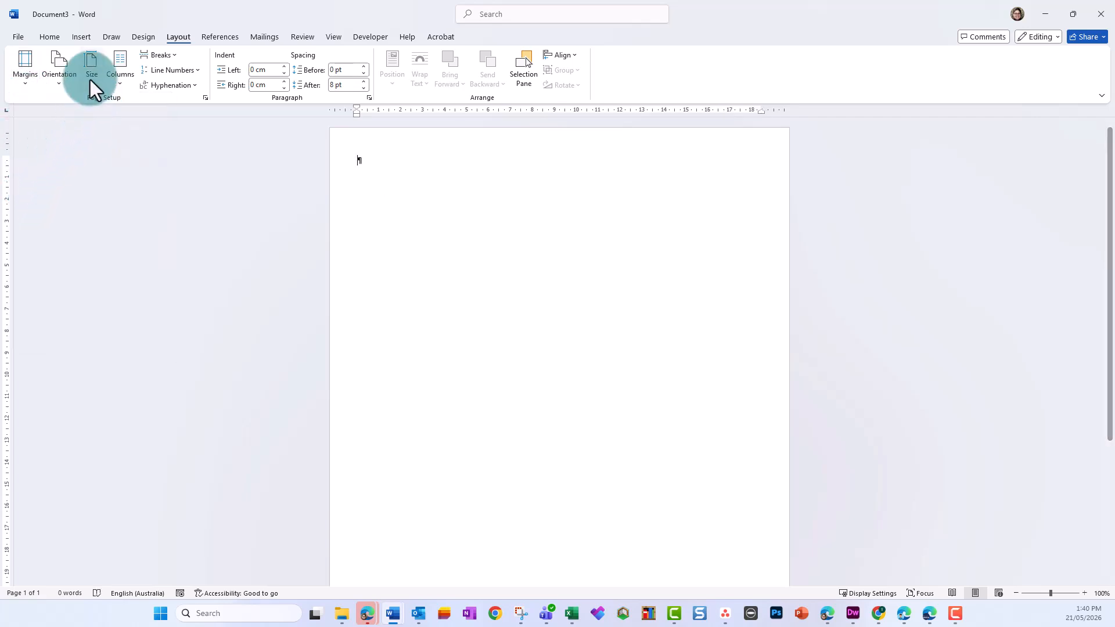
Insert a table with 2 columns and 15 rows at the start of the document.
left_click(83, 43)
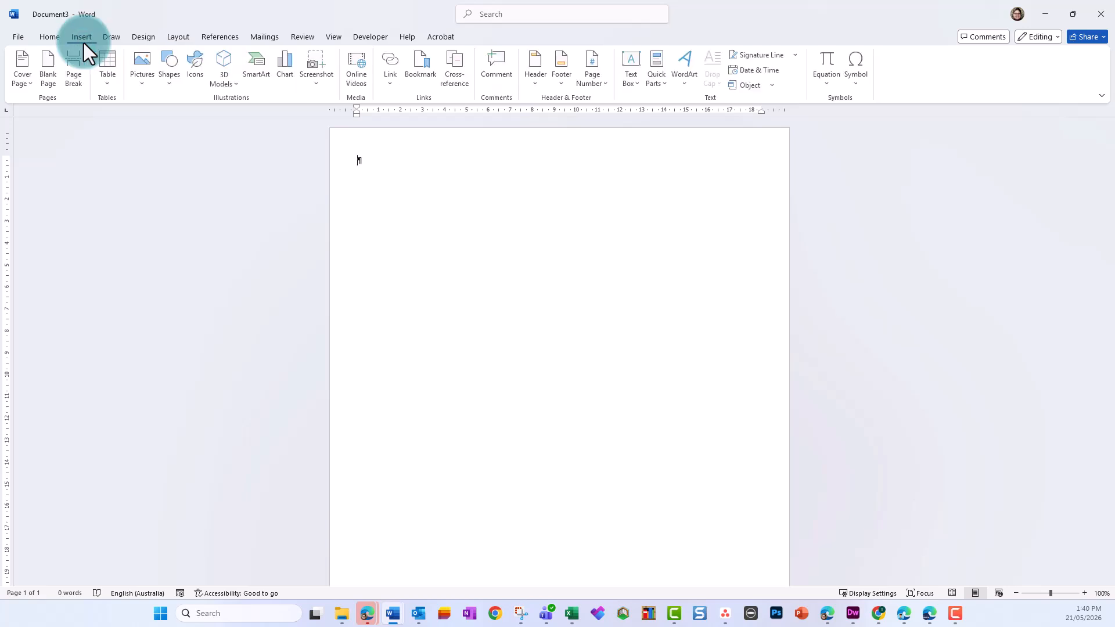
left_click(108, 81)
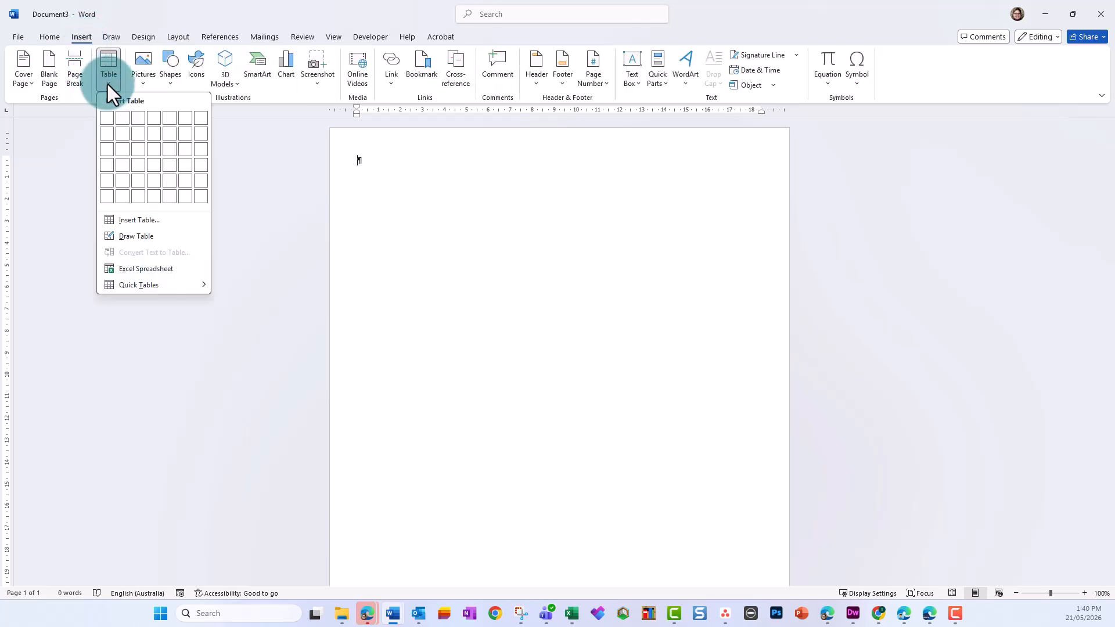
left_click(127, 224)
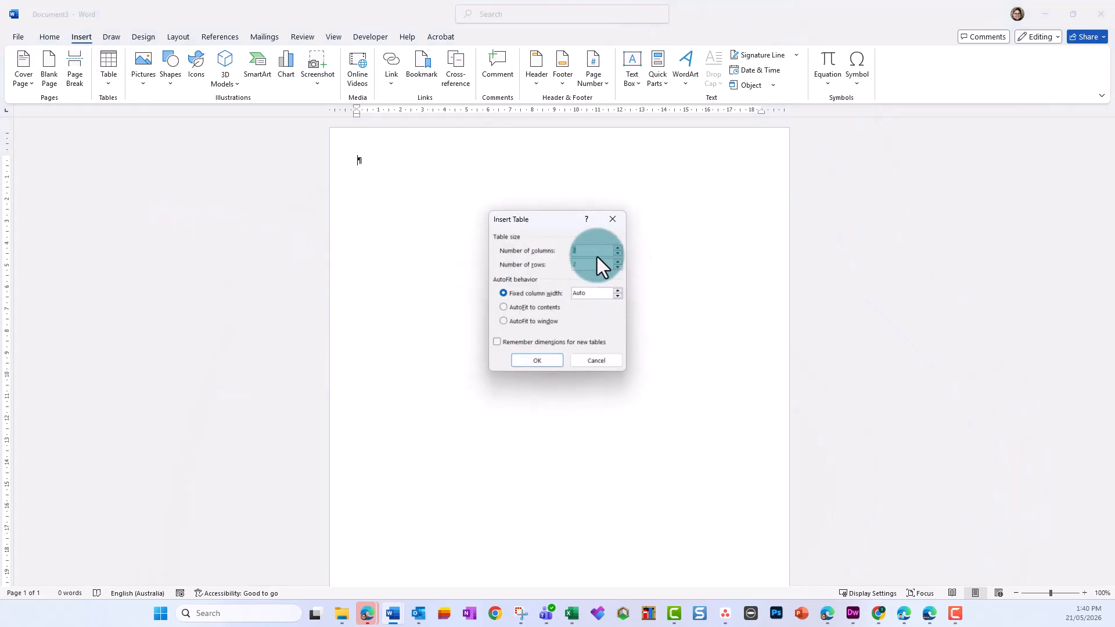
double_click(583, 264)
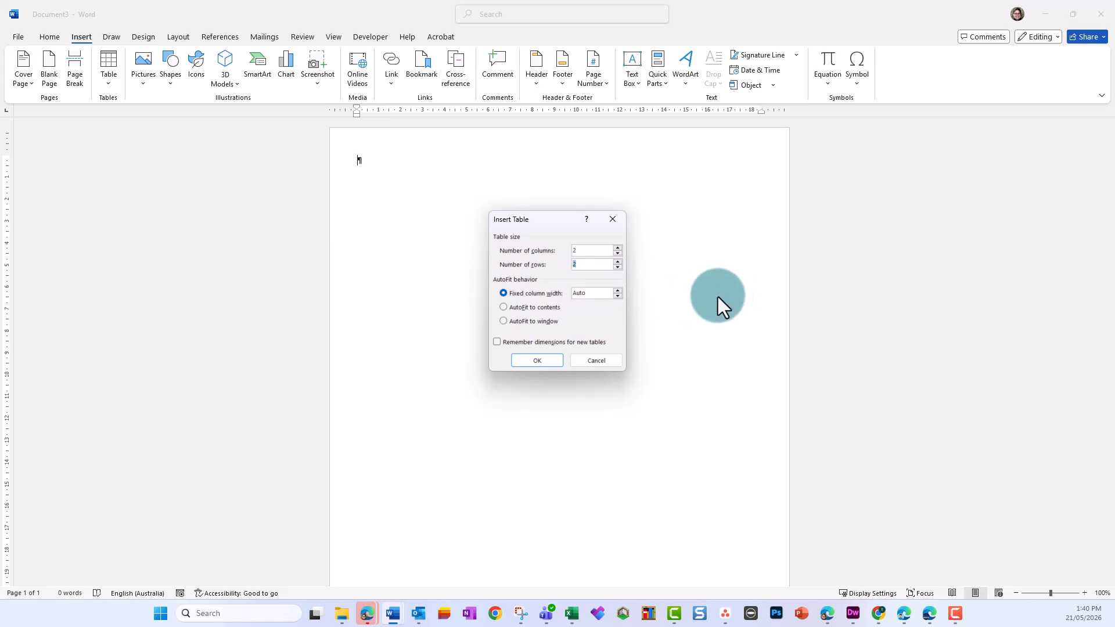
type("15")
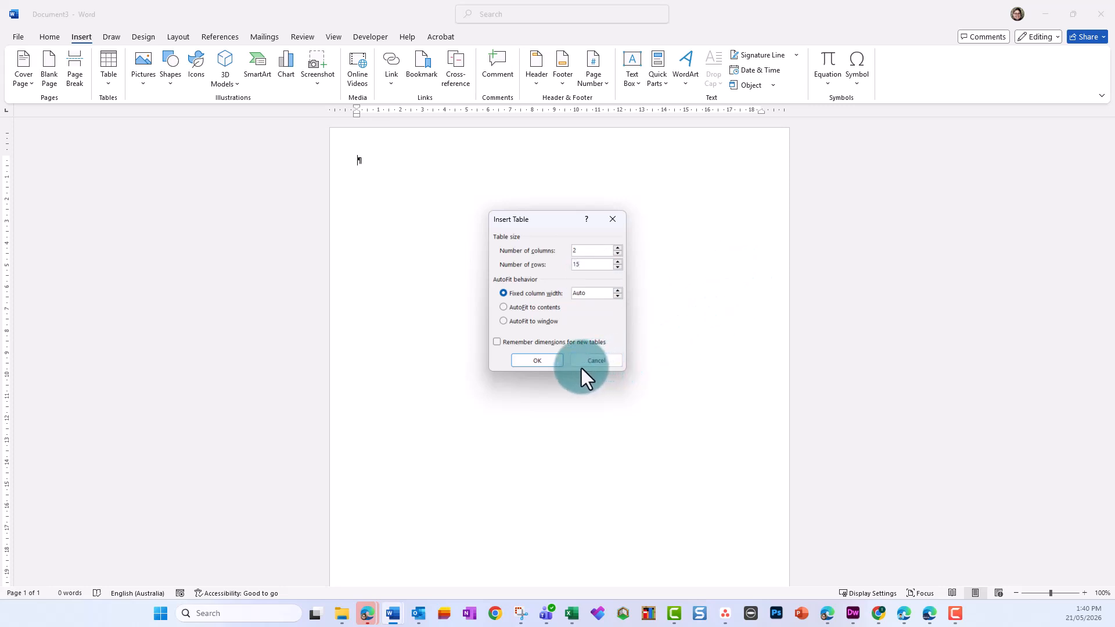
left_click(540, 361)
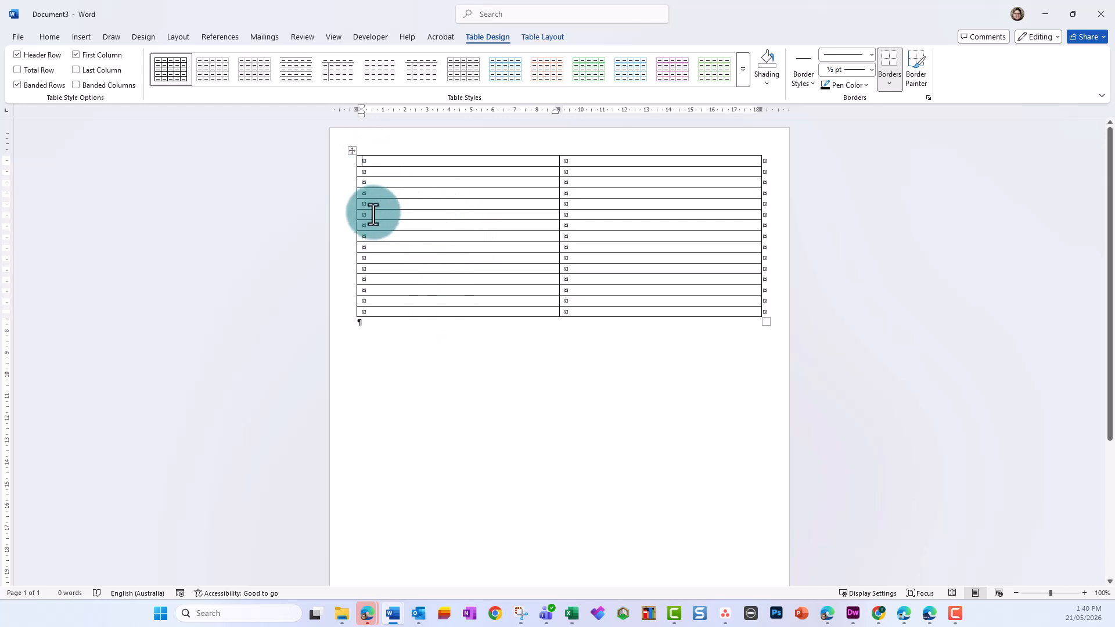
Turn off allowing rows to break across pages for the whole table.
left_click(354, 155)
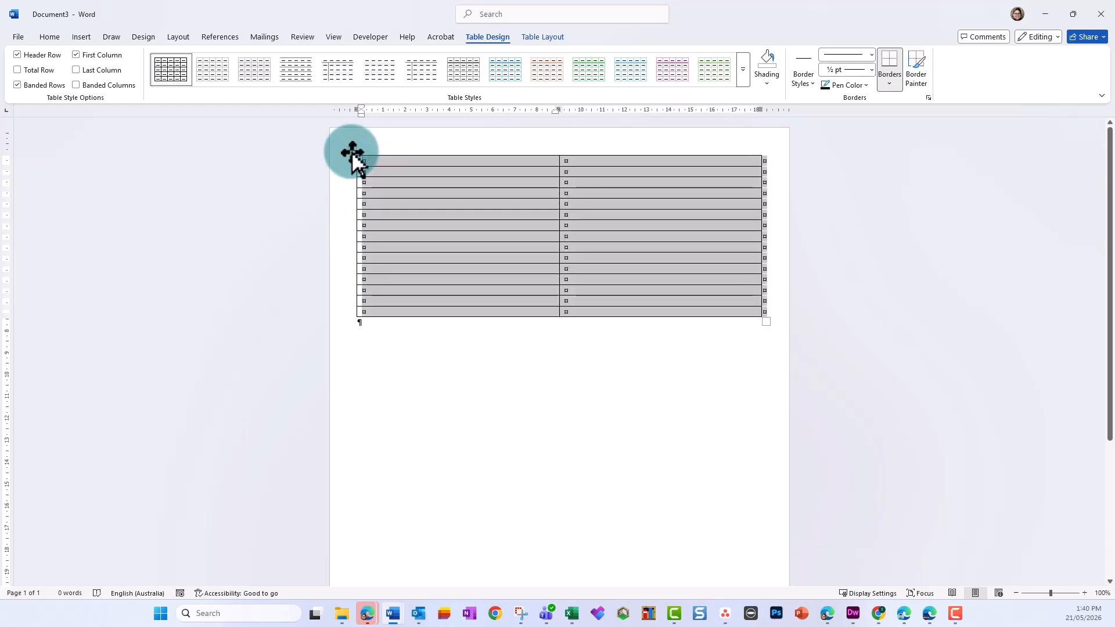
right_click(451, 228)
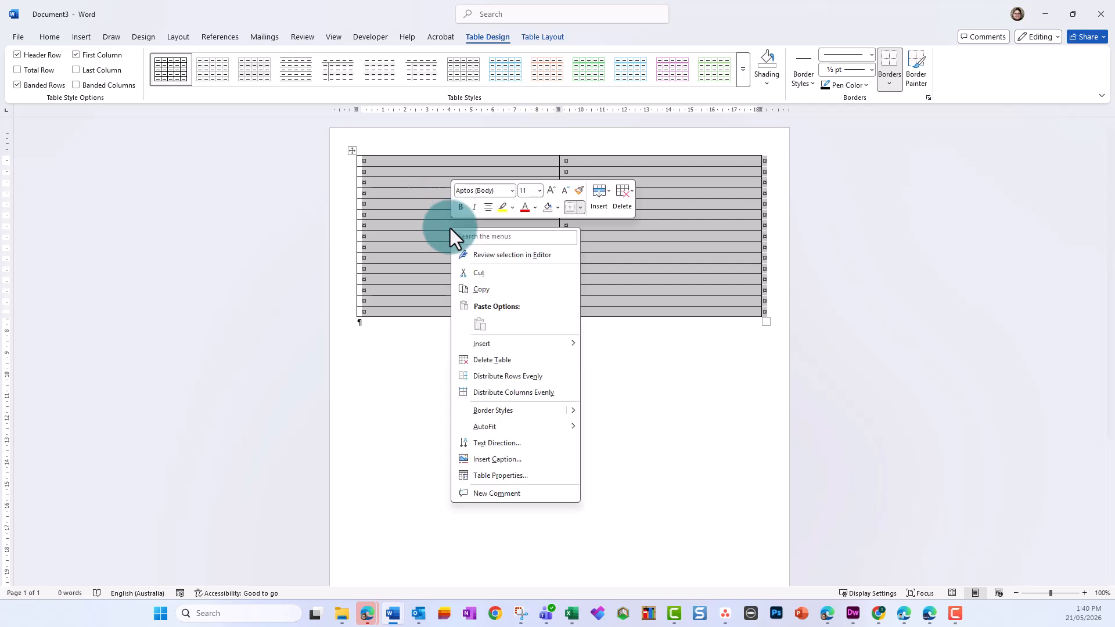
left_click(483, 476)
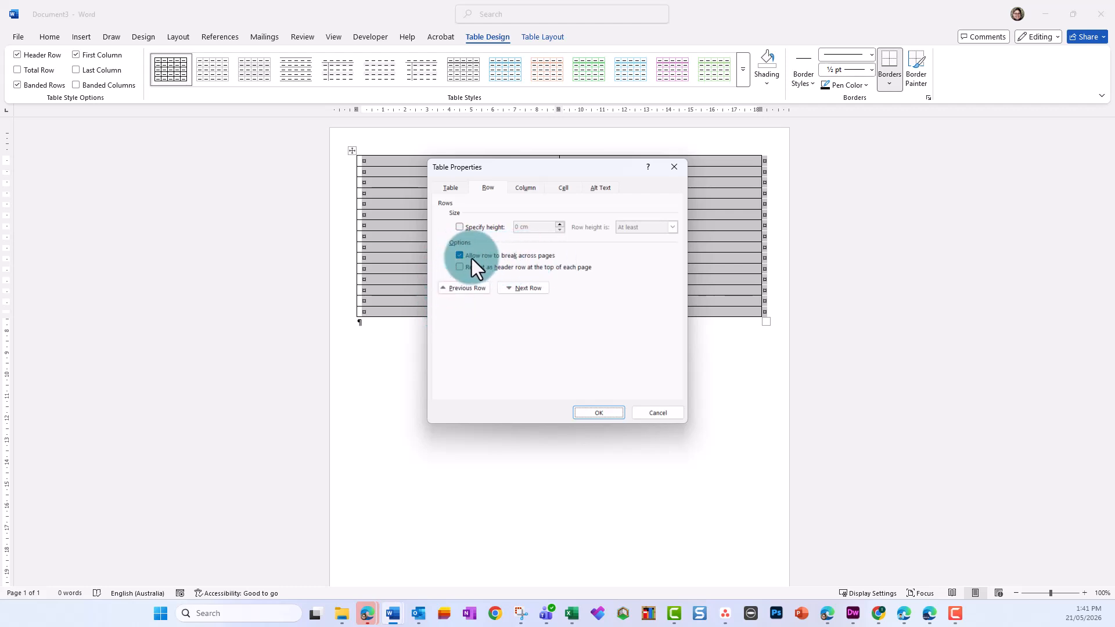
left_click(459, 256)
left_click(600, 413)
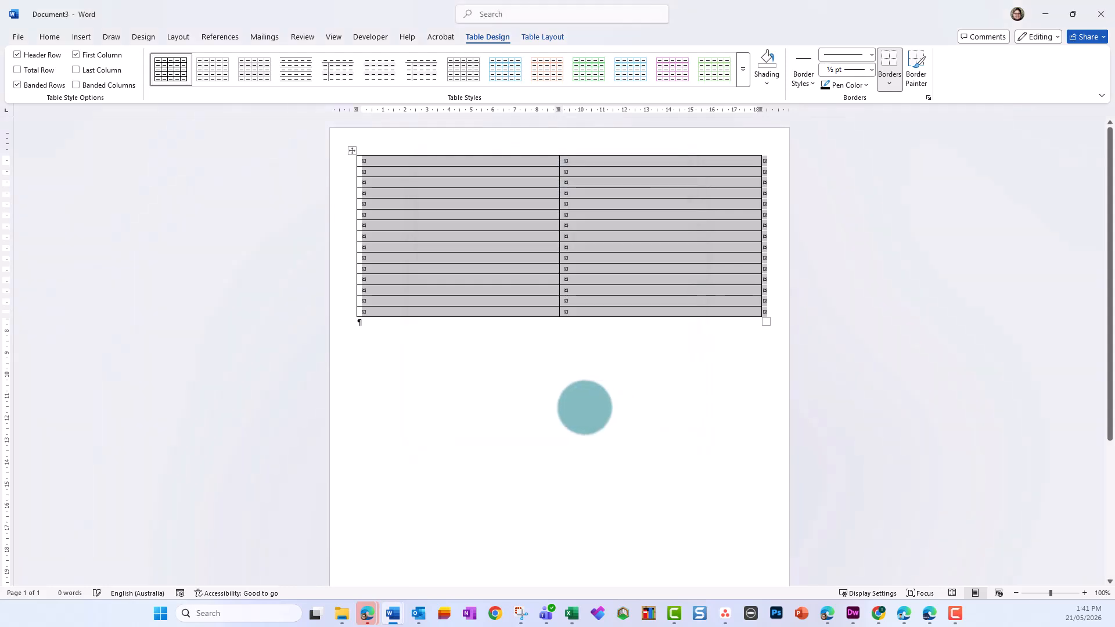
left_click(573, 392)
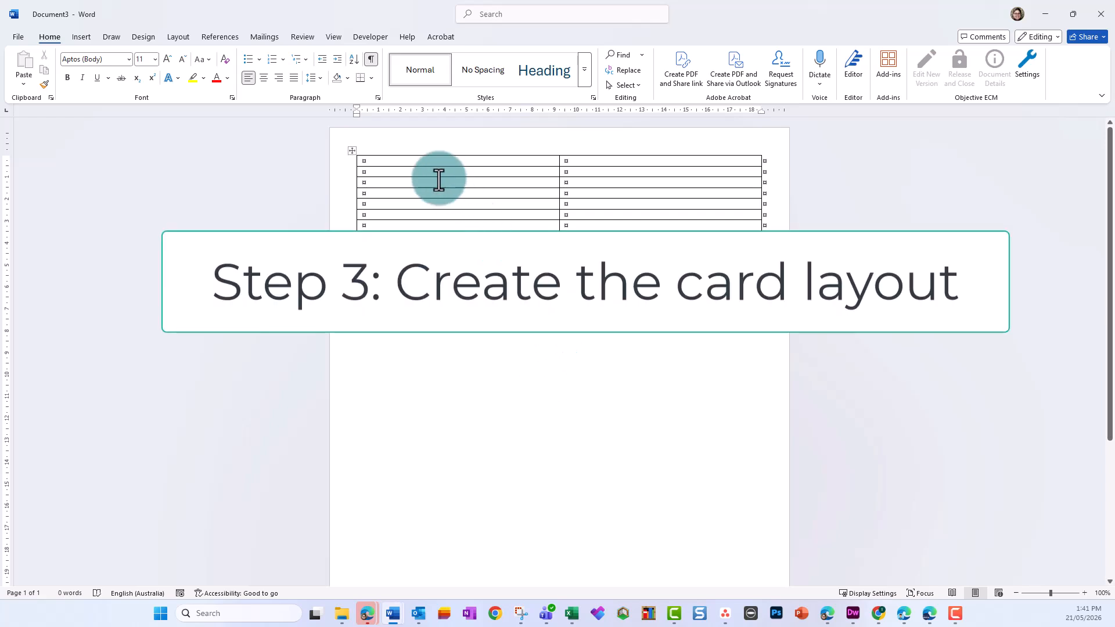
Insert a nested table with 2 columns and 3 rows in the first cell of the main table.
left_click(373, 163)
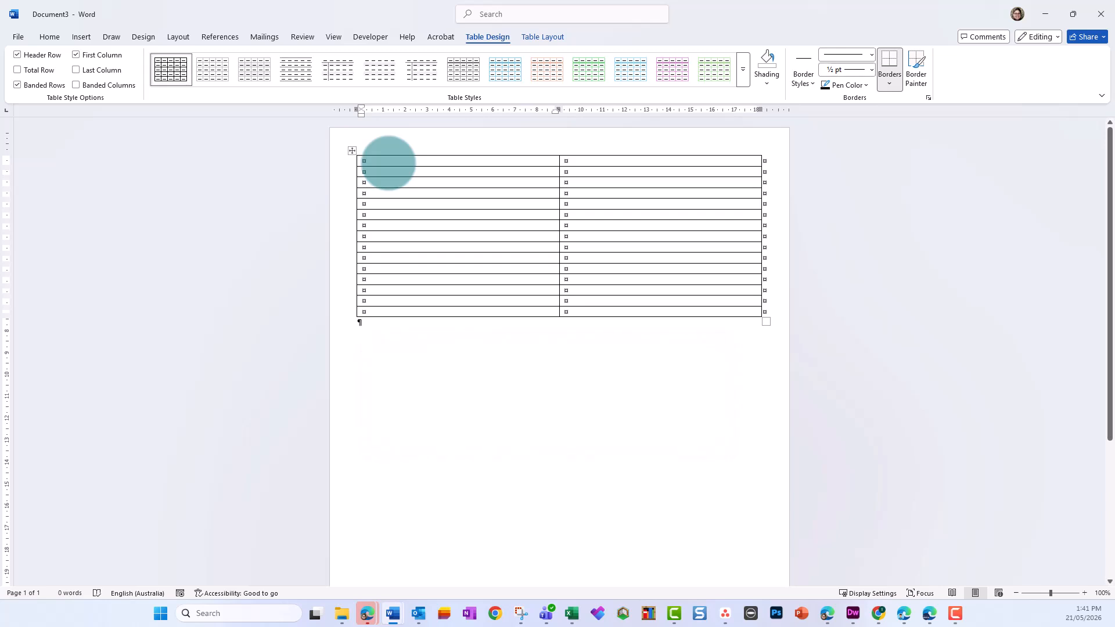
left_click(80, 37)
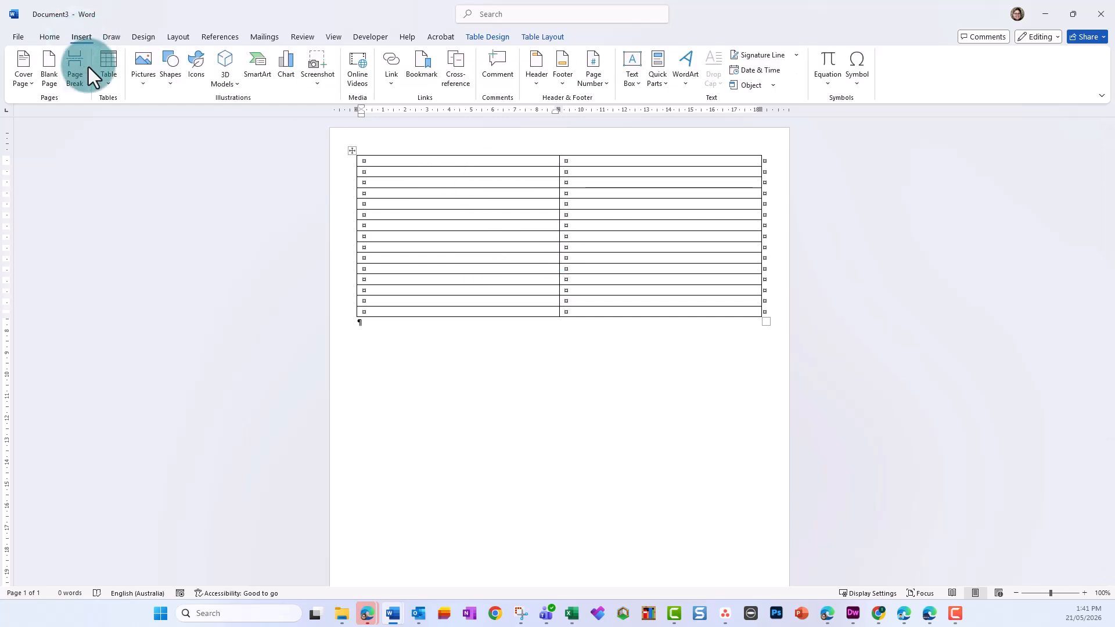
left_click(108, 66)
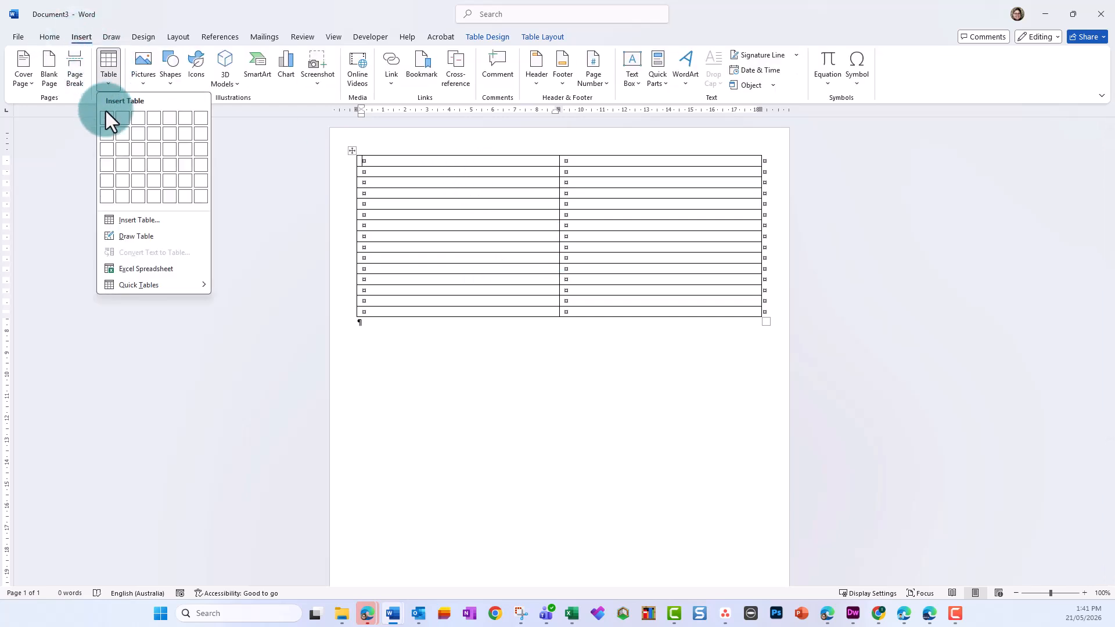
left_click(117, 151)
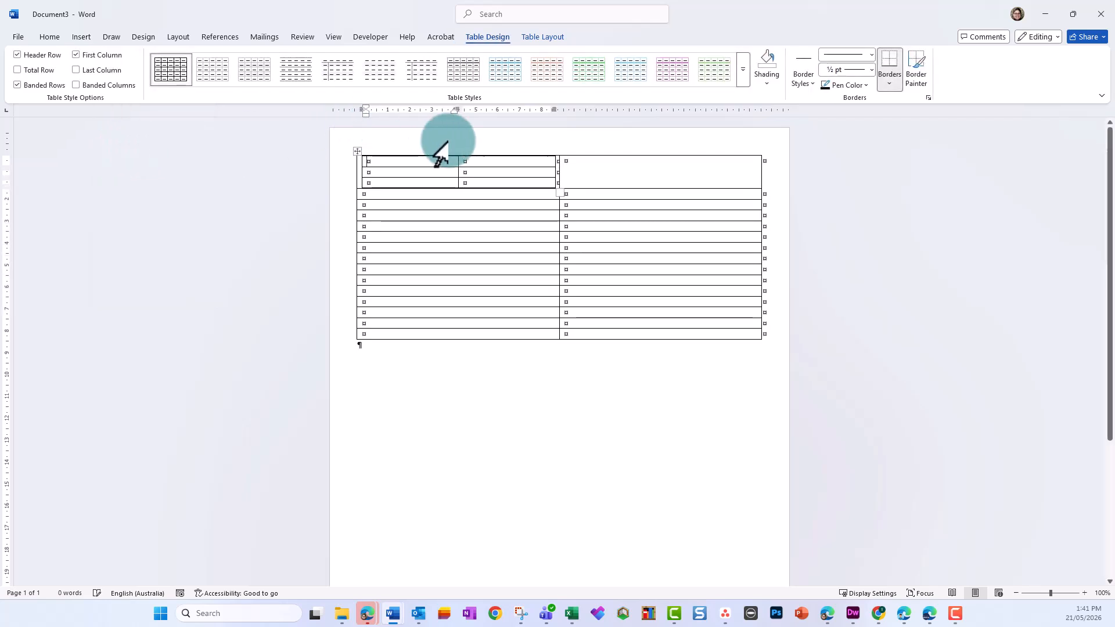
Narrow the nested table's first column to about a quarter of its width and merge the two cells of its first row.
left_click_drag(459, 164, 419, 161)
right_click(423, 162)
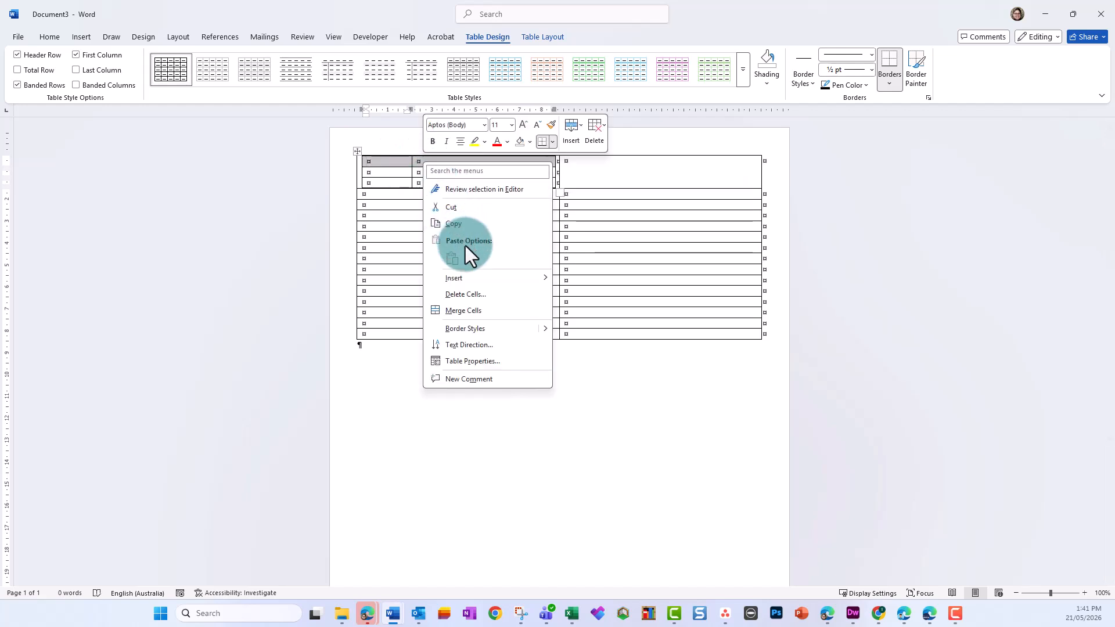
left_click(452, 311)
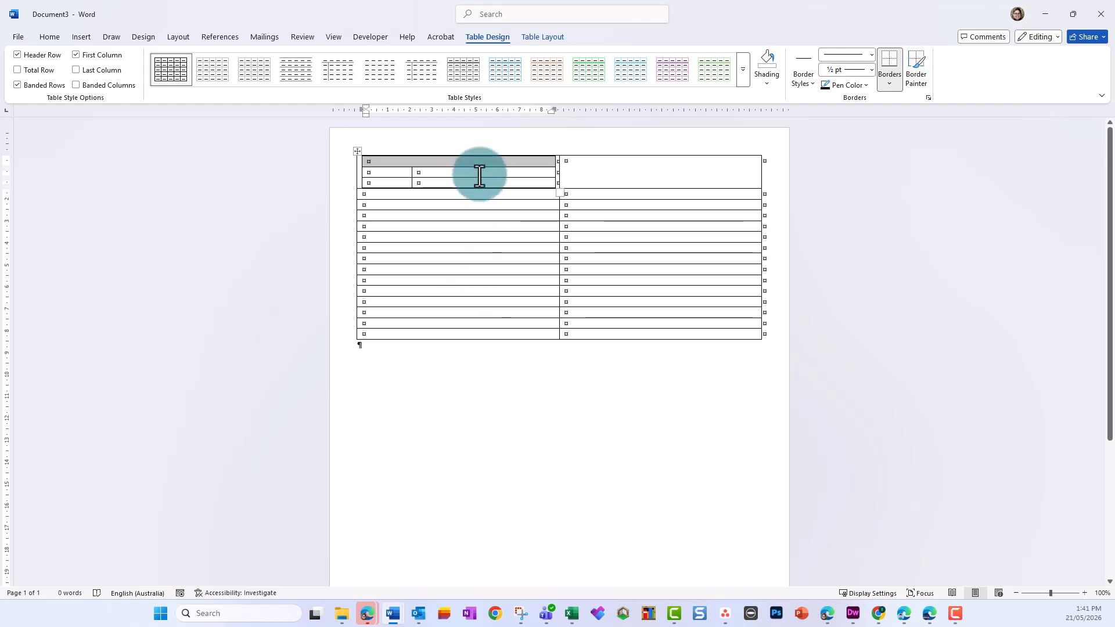
Enter the heading "Computer email cards" in the merged first row of the nested table.
left_click(459, 162)
left_click(553, 169)
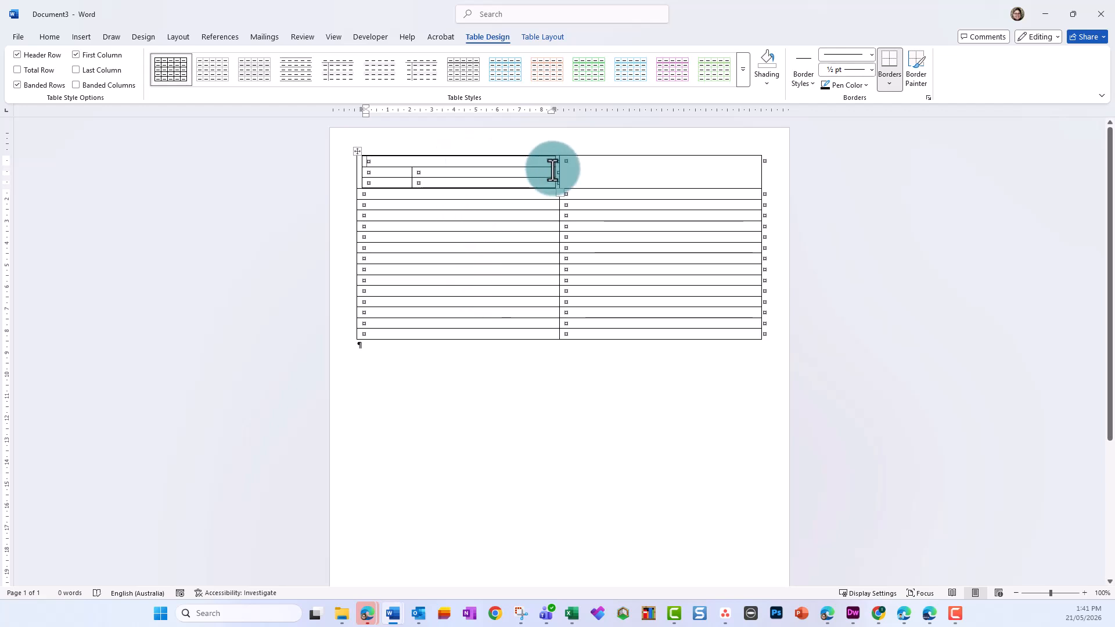
type("Computer em")
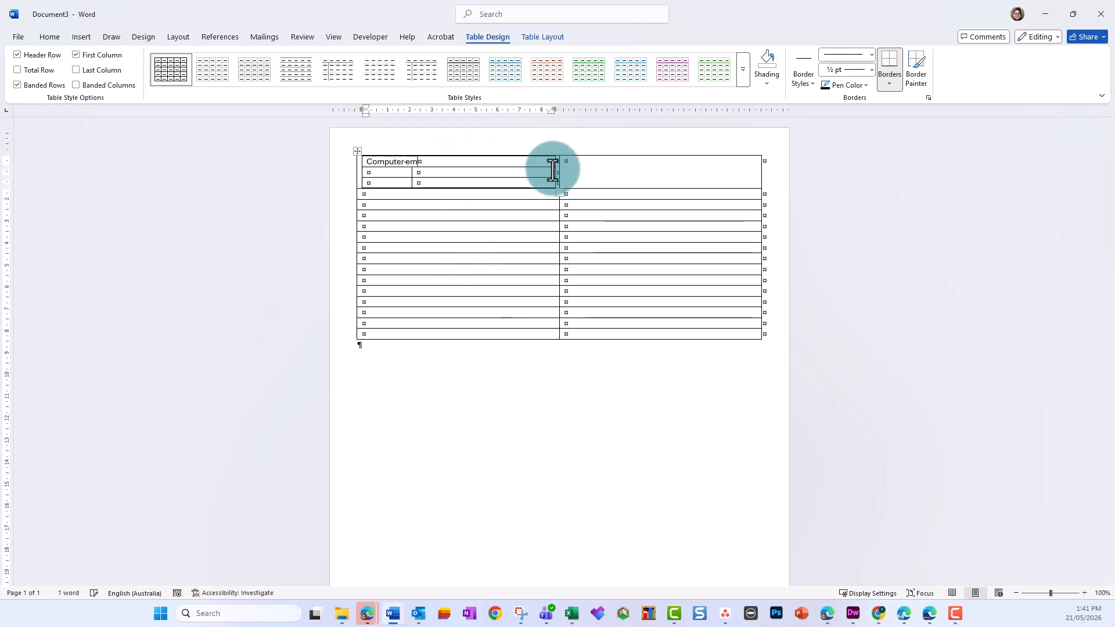
type("ail cards")
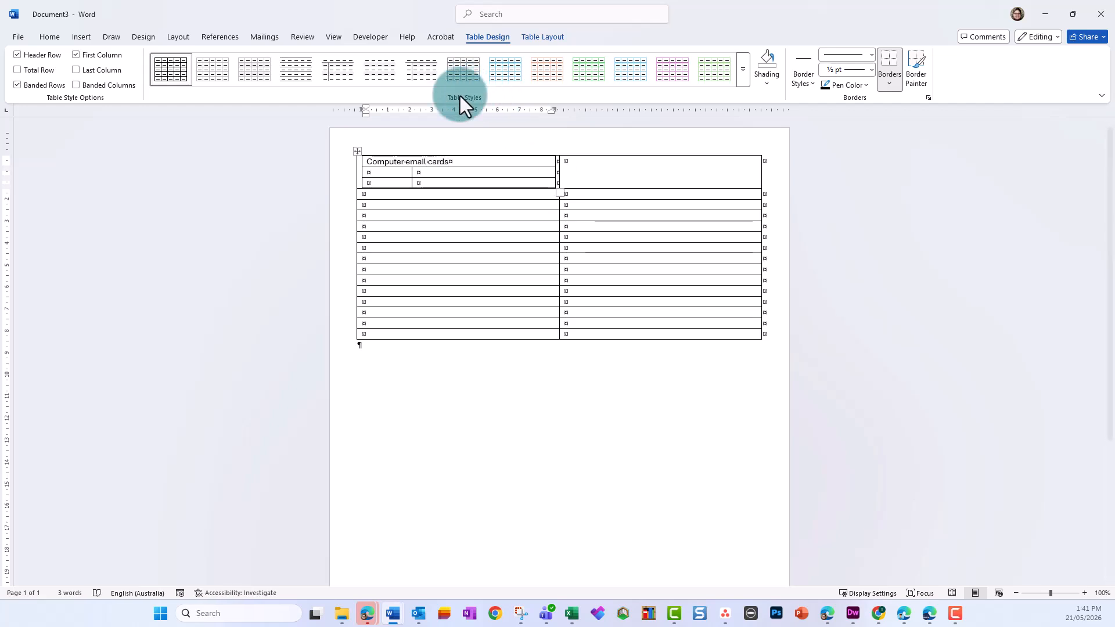
Enlarge the "Computer email cards" heading to font size 16.
left_click(455, 174)
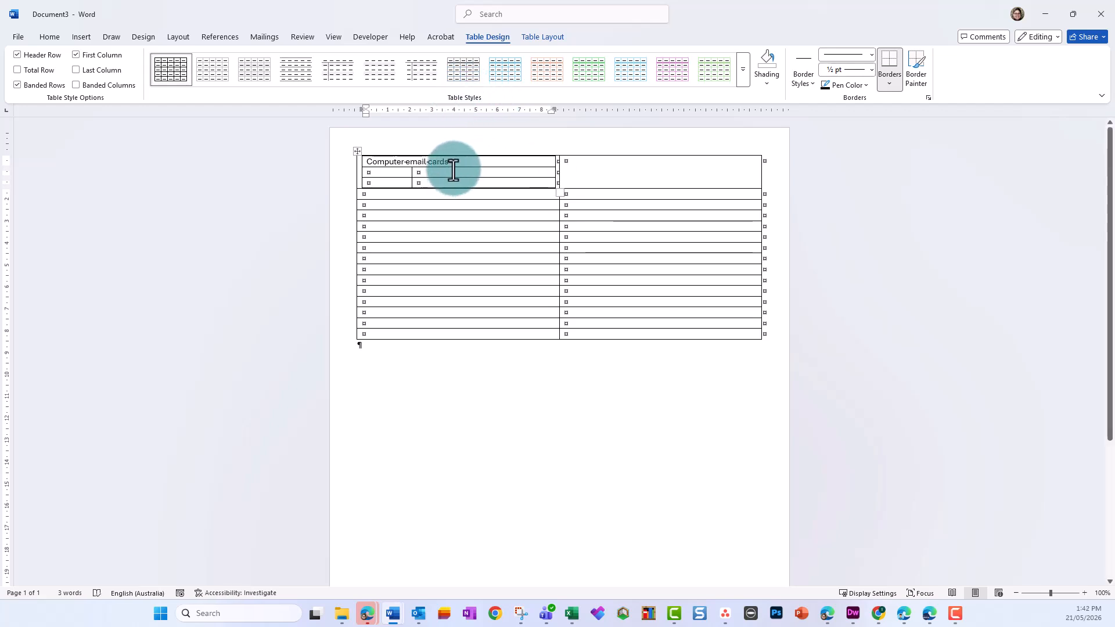
left_click_drag(453, 169, 367, 161)
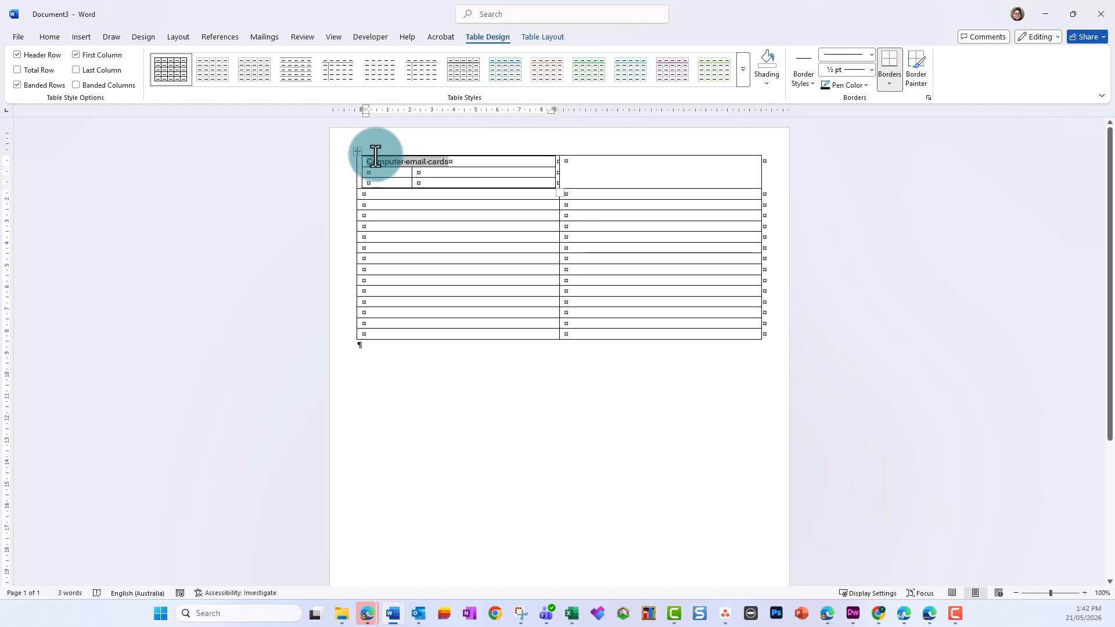
left_click(42, 40)
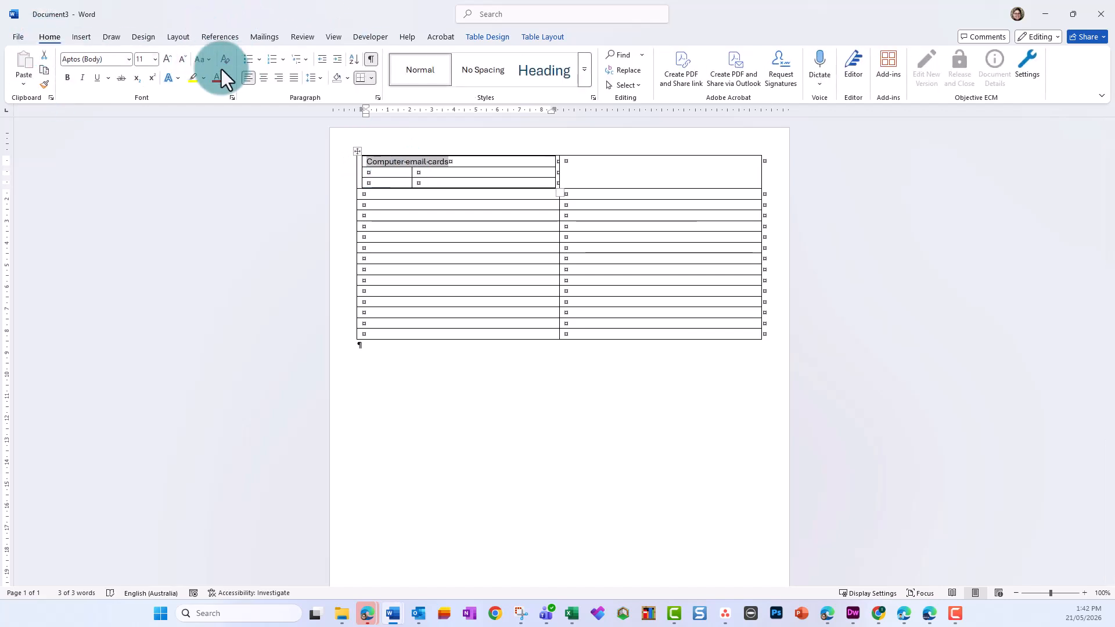
left_click(167, 59)
left_click(166, 59)
left_click(166, 59)
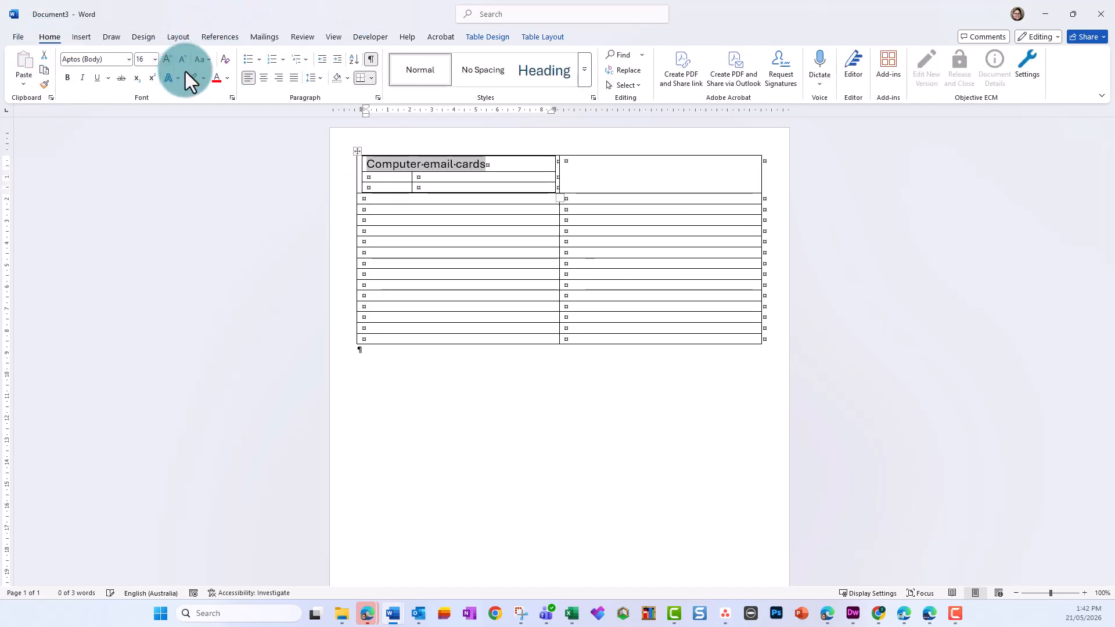
Make the "Computer email cards" heading bold and centre it in its row.
left_click(68, 81)
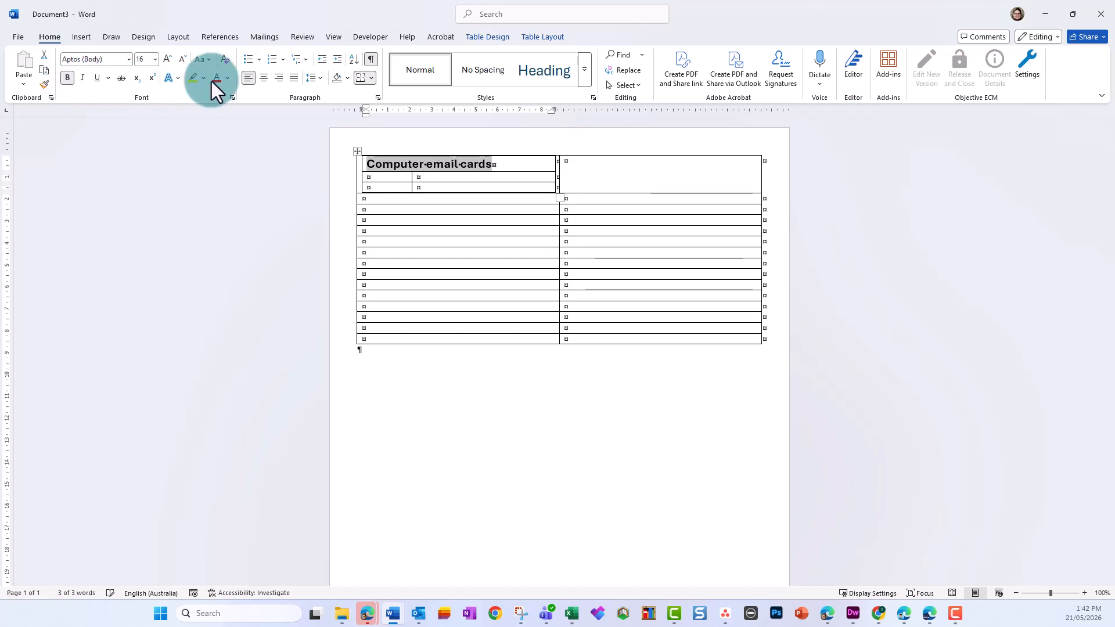
left_click(265, 78)
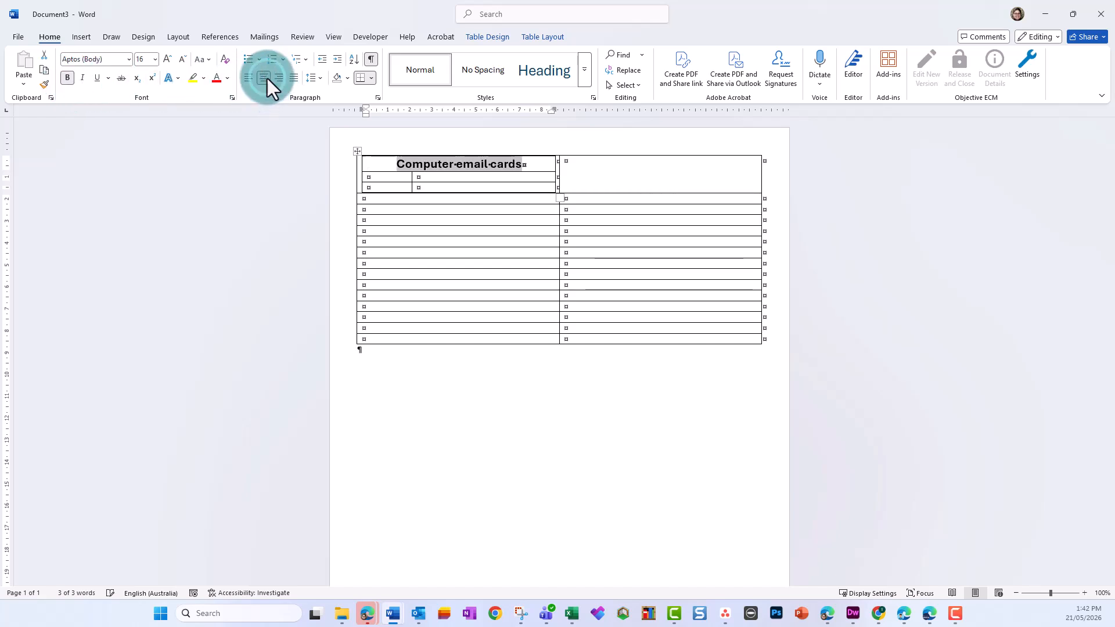
Label the nested table's two remaining first-column cells "Name:" and "Email:".
left_click(381, 181)
type("Name")
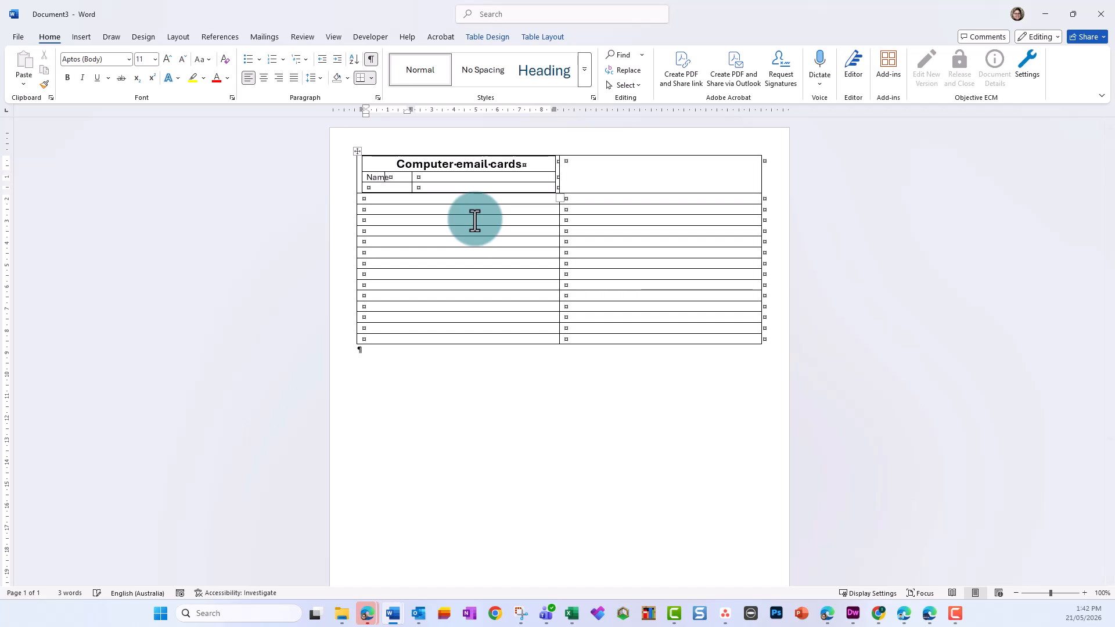
left_click(380, 187)
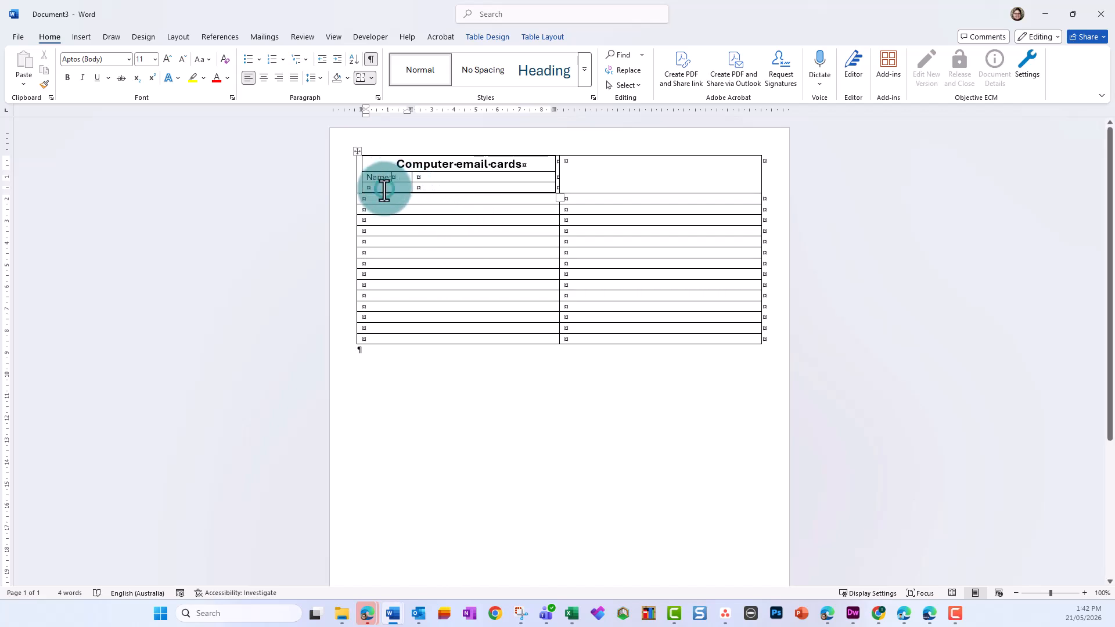
type("Email")
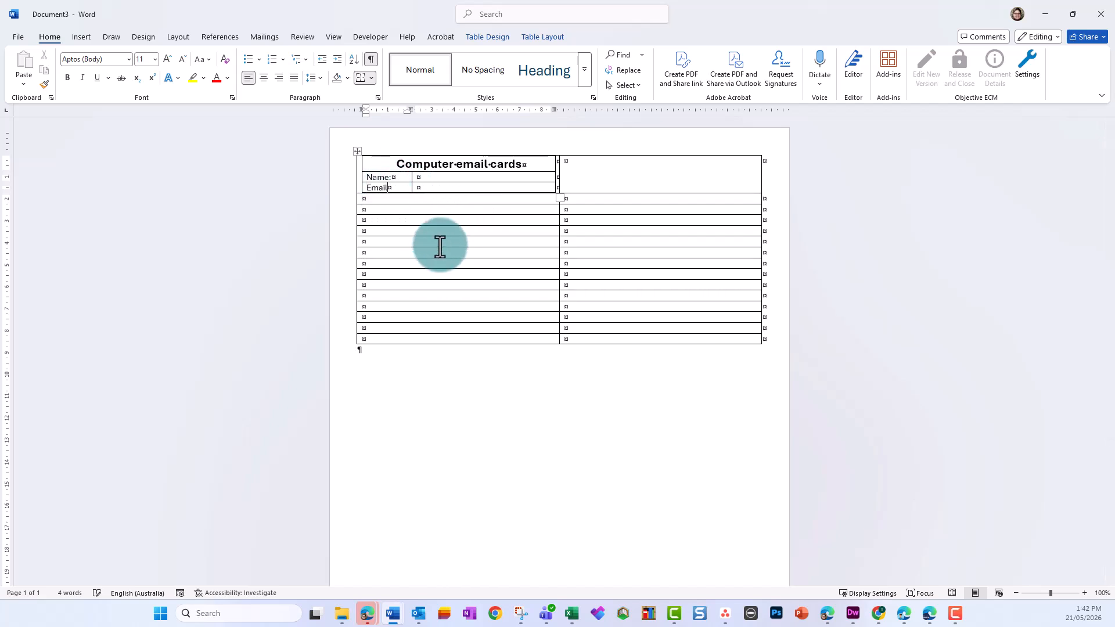
type(":")
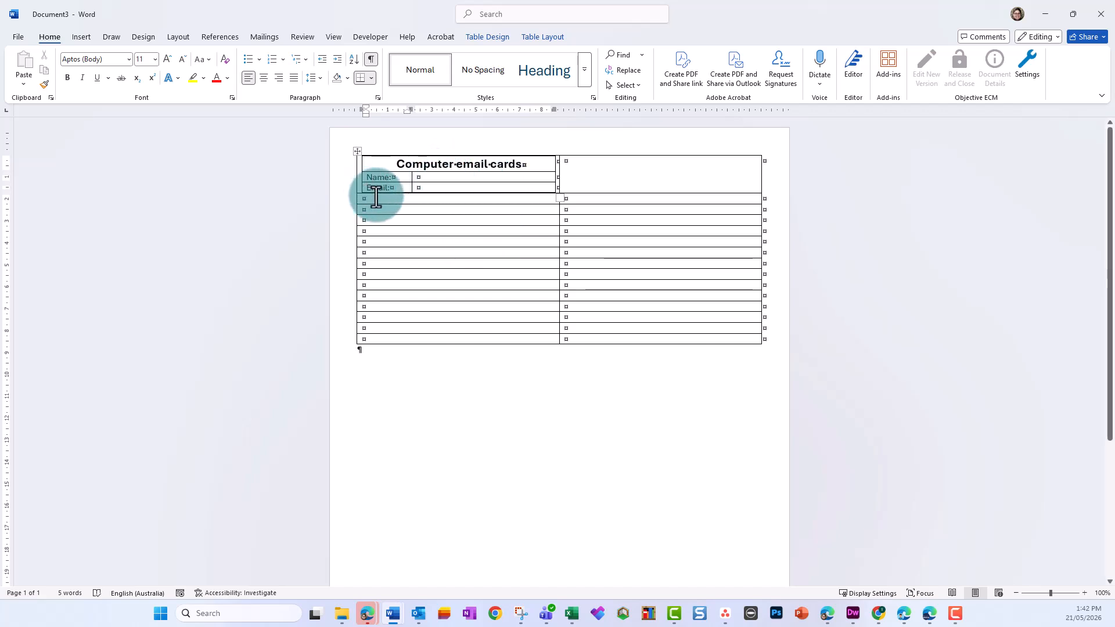
Make the main table's first row about 1 cm taller and centre all table contents horizontally and vertically.
left_click_drag(368, 193, 368, 214)
left_click(372, 163)
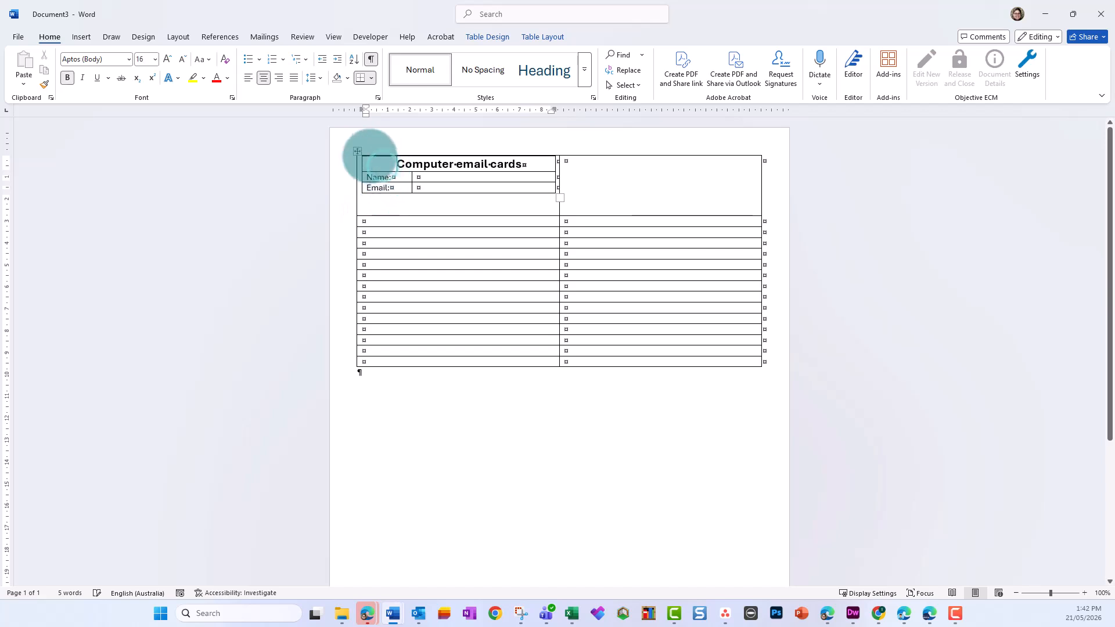
left_click(358, 151)
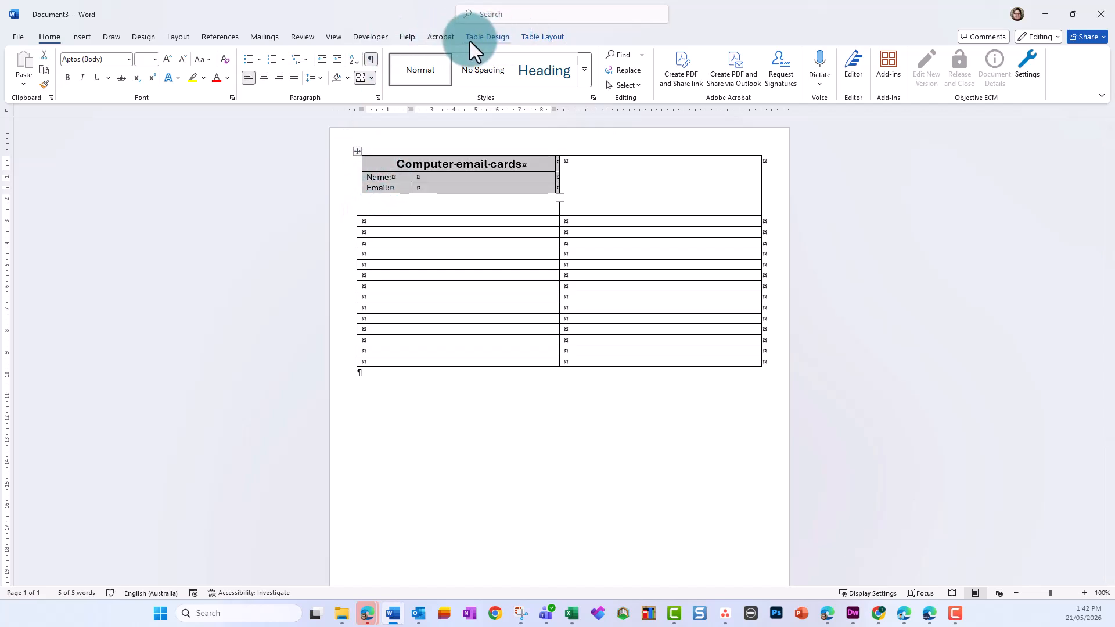
left_click(352, 151)
left_click(501, 38)
left_click(542, 39)
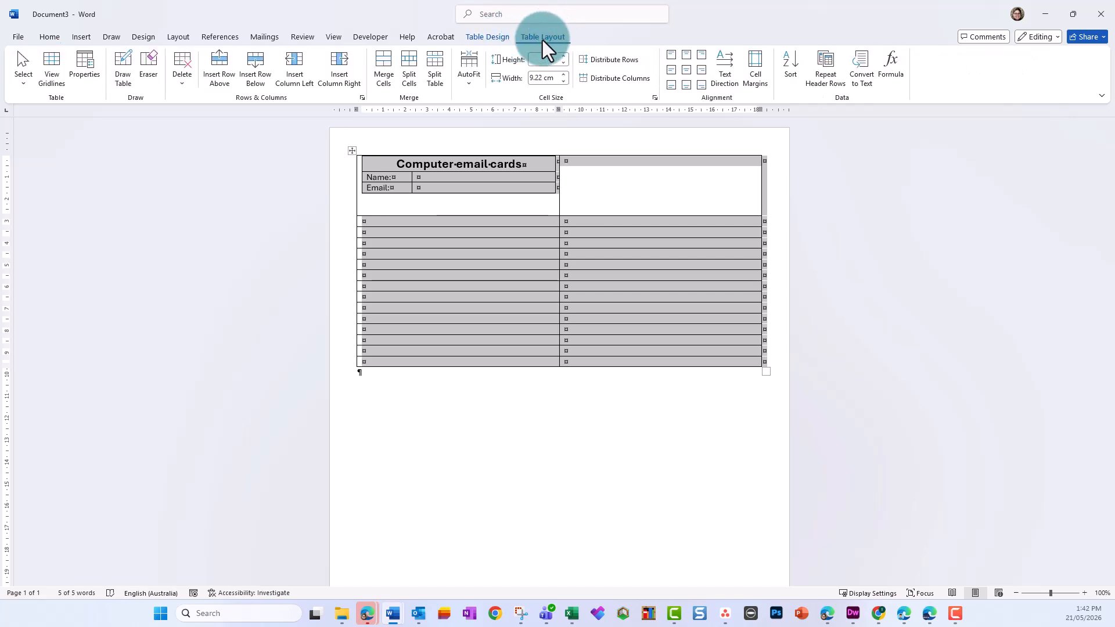
left_click(686, 73)
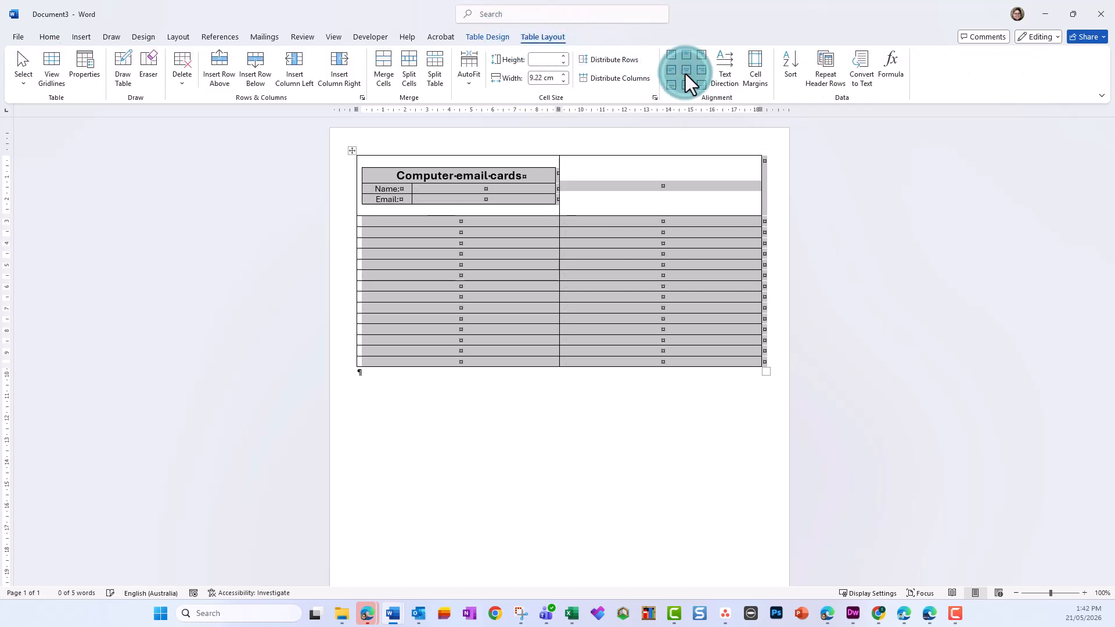
Remove all borders from the nested card table.
left_click(437, 189)
left_click_drag(359, 166, 527, 193)
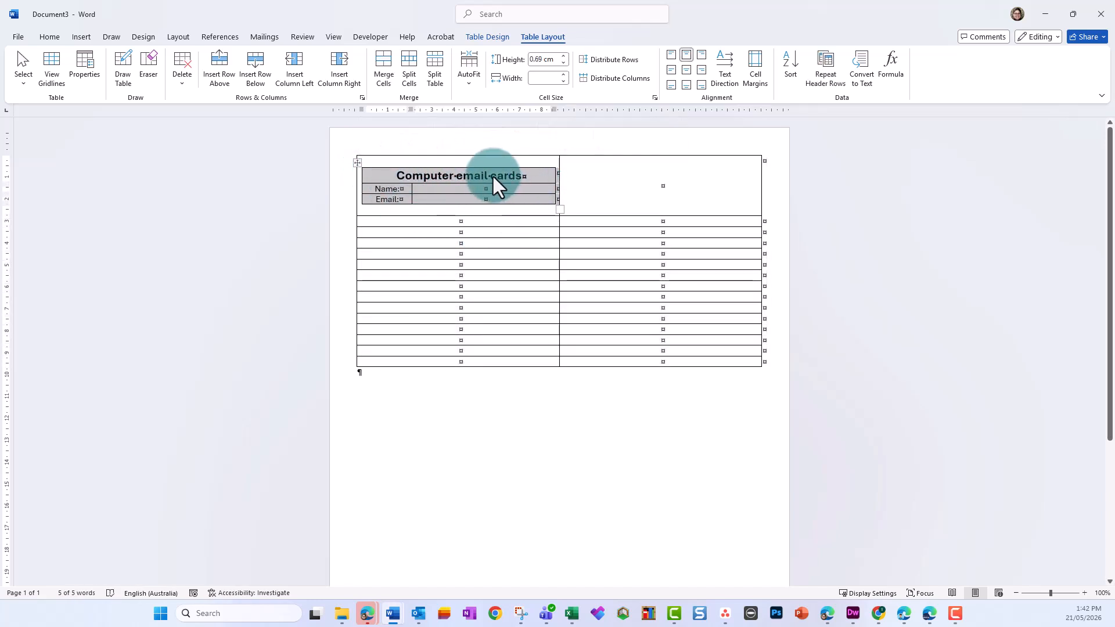
left_click(492, 42)
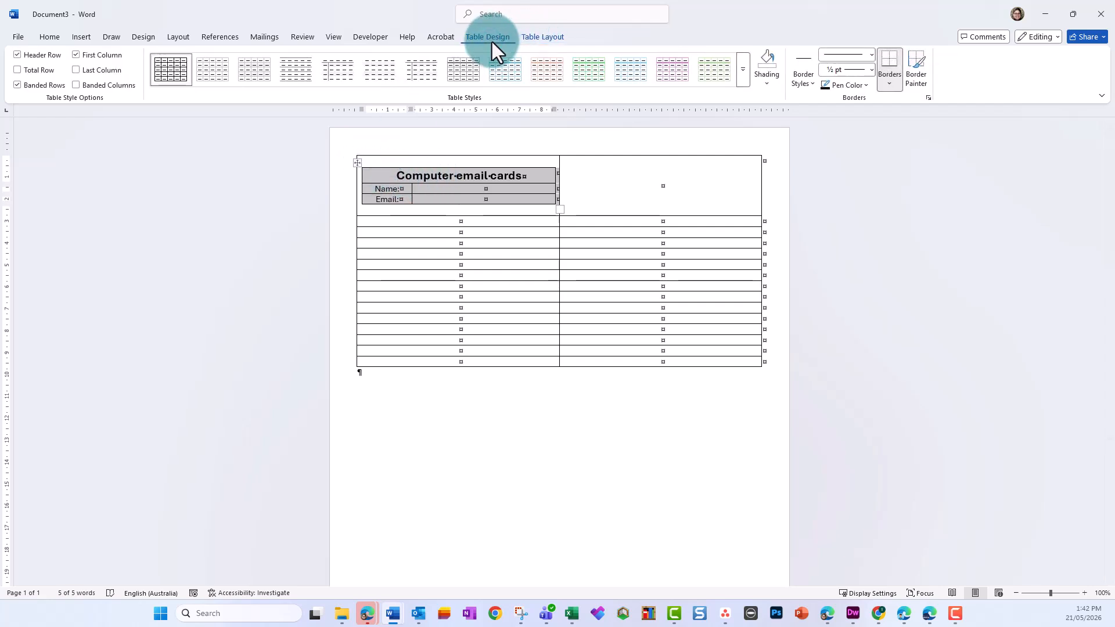
left_click(893, 86)
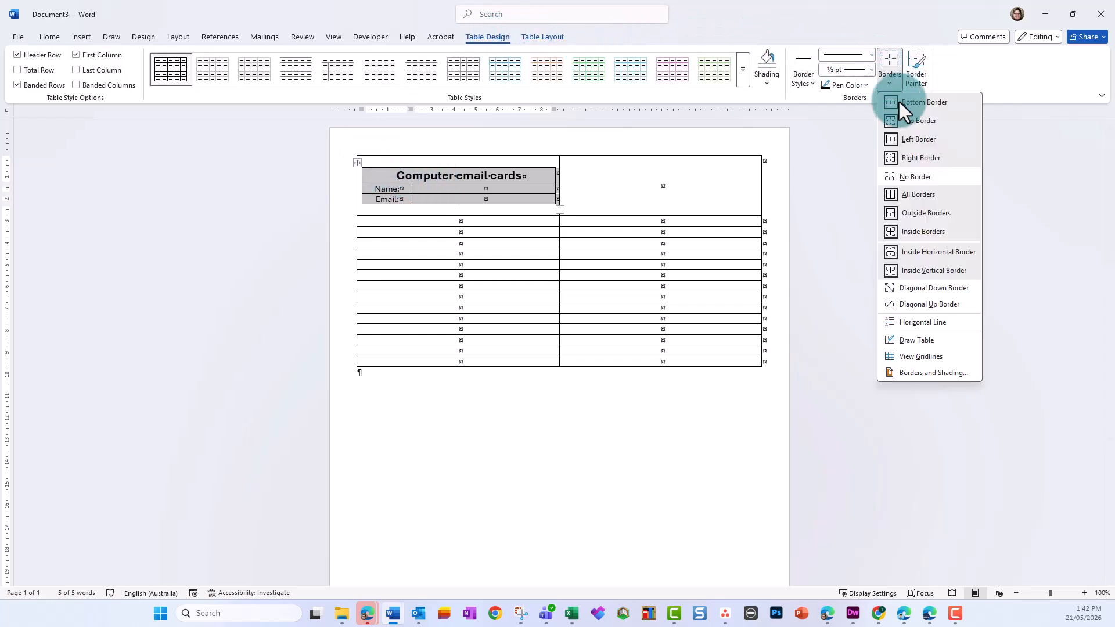
left_click(912, 179)
left_click(499, 193)
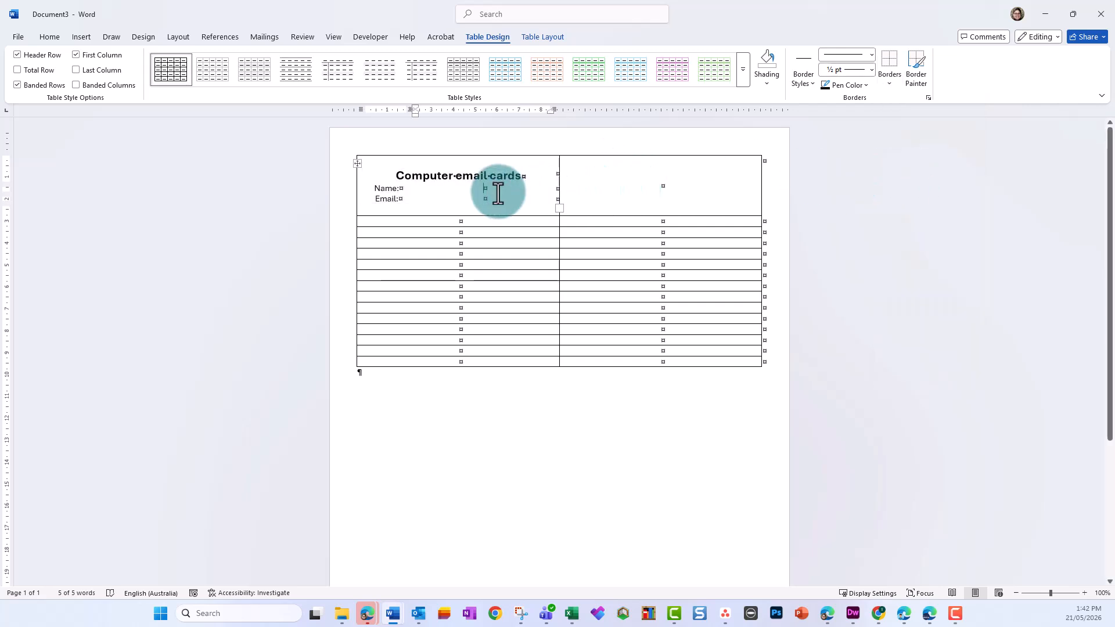
Left-align the two empty cells beside the "Name:" and "Email:" labels.
left_click_drag(481, 189, 493, 197)
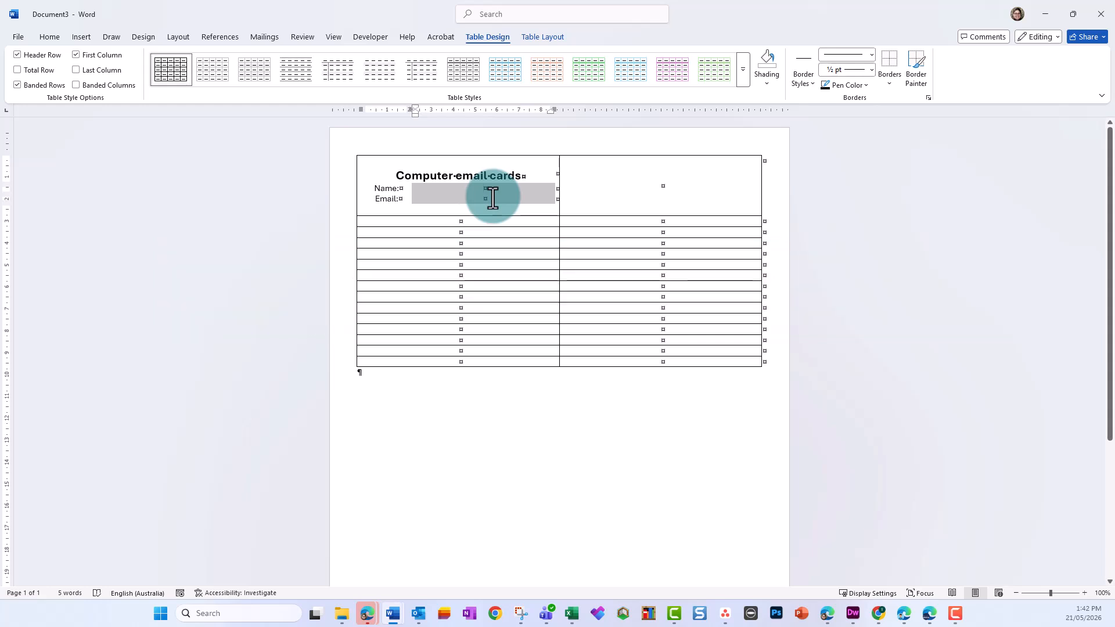
left_click(50, 37)
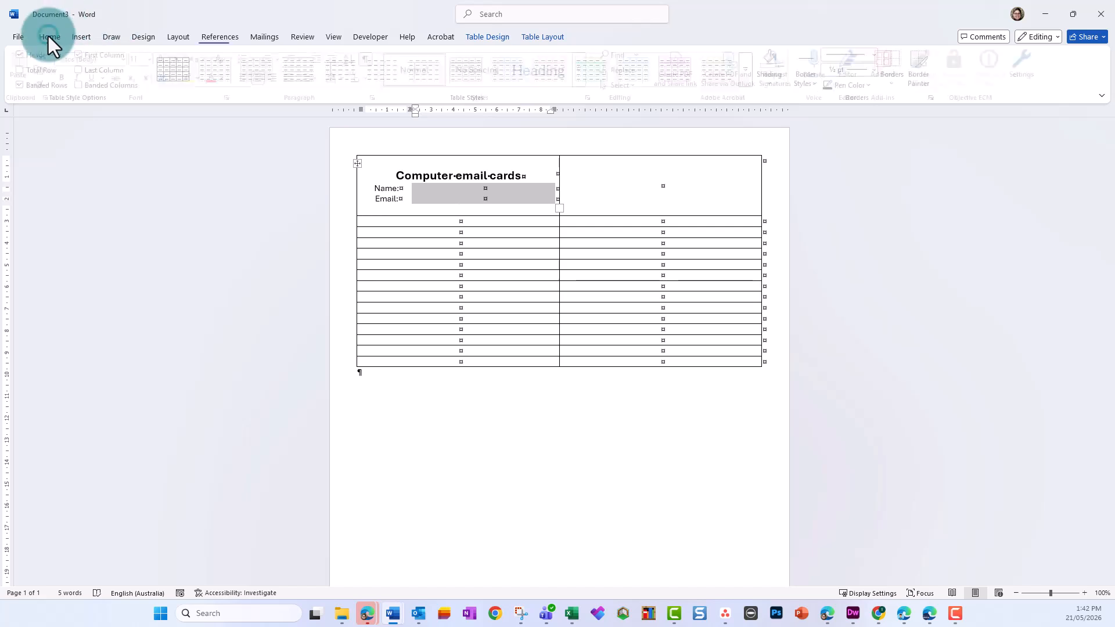
left_click(246, 80)
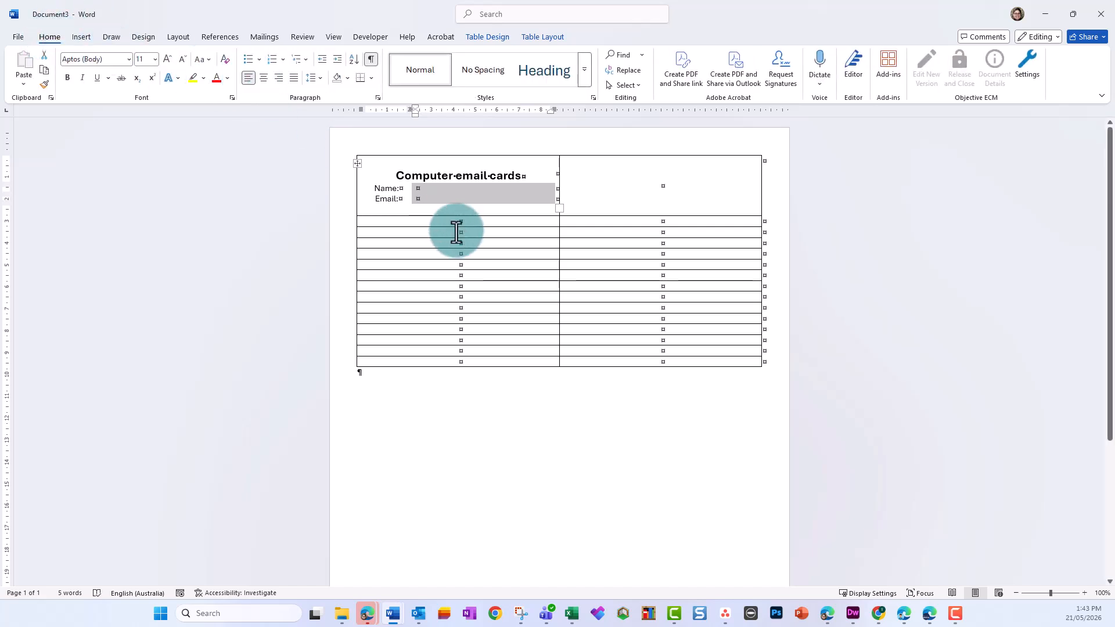
Use the existing workbook fake-student-list-year6-mixed from Documents as the mail merge recipient list, with its first row as column headers.
left_click(493, 185)
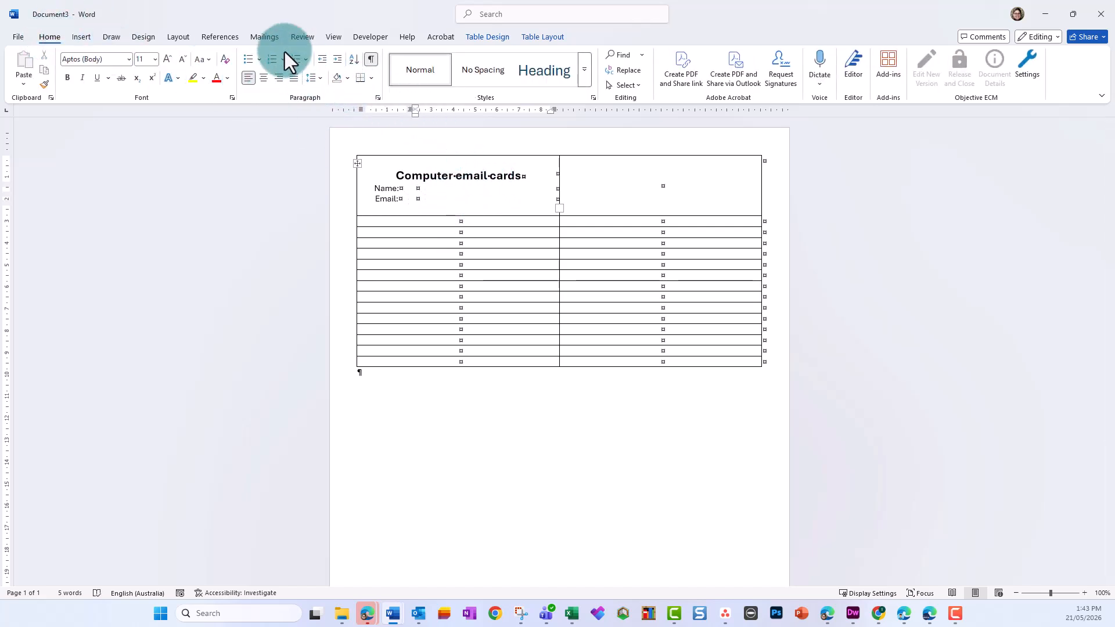
left_click(261, 39)
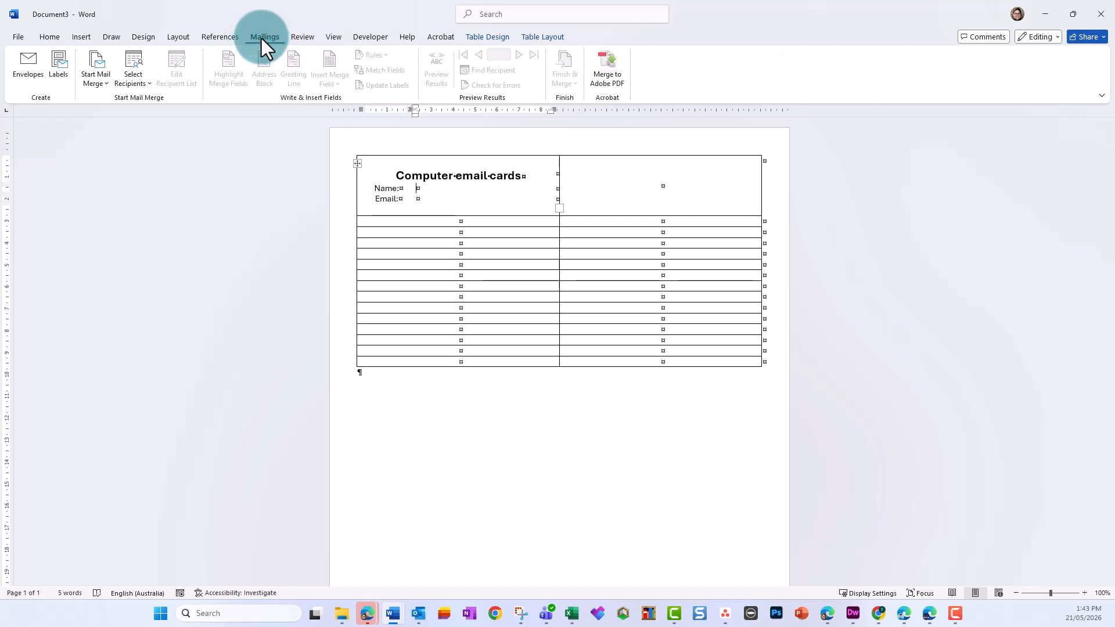
left_click(140, 85)
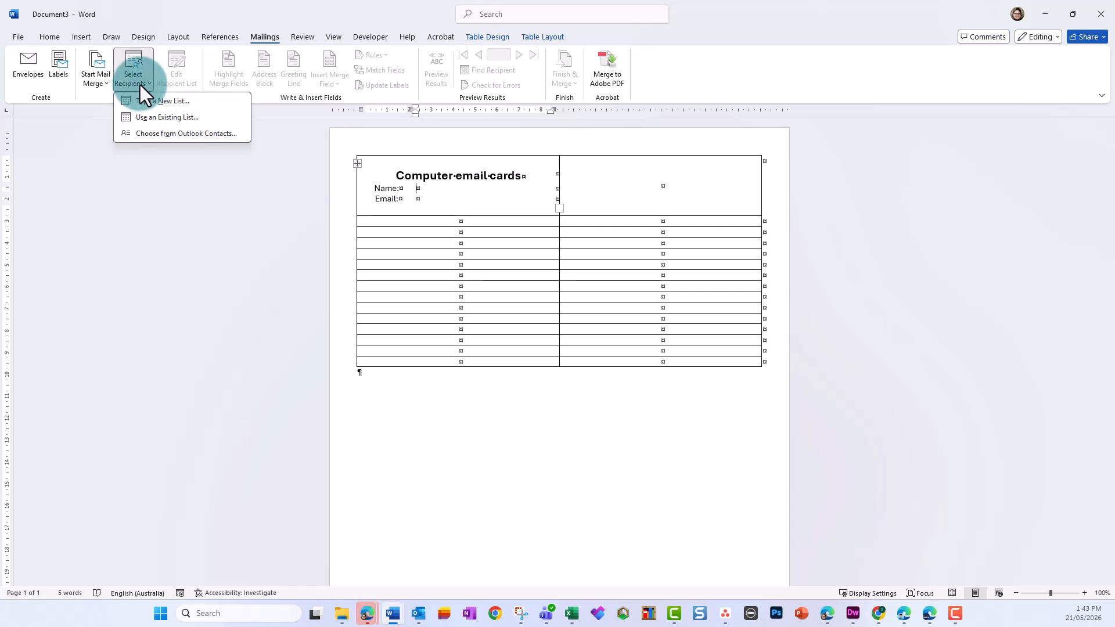
left_click(169, 117)
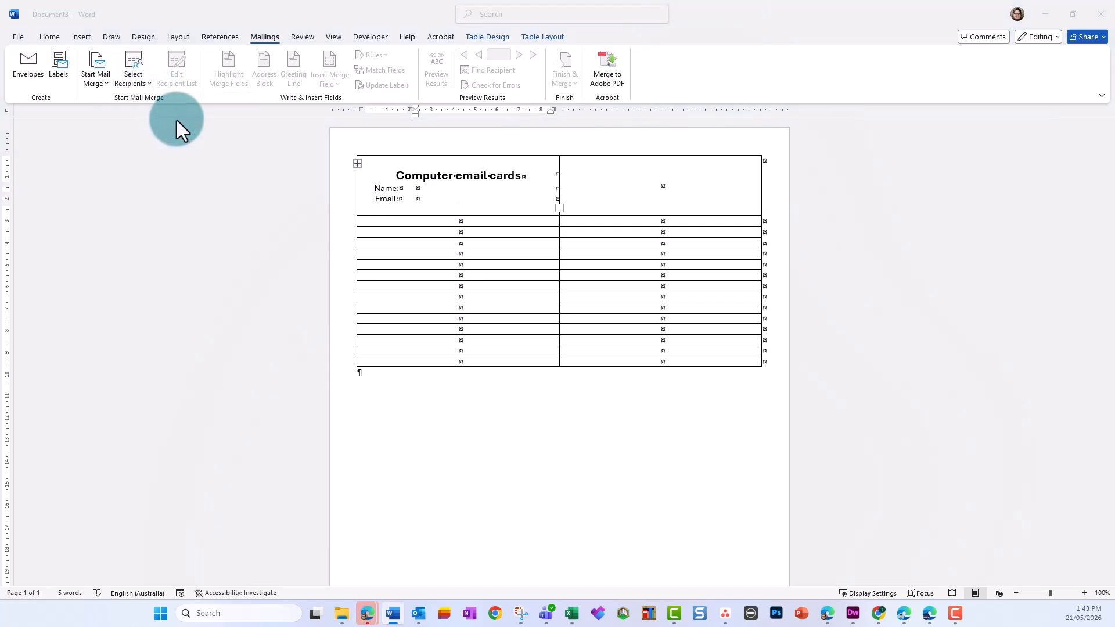
scroll(96, 180, "up", 8)
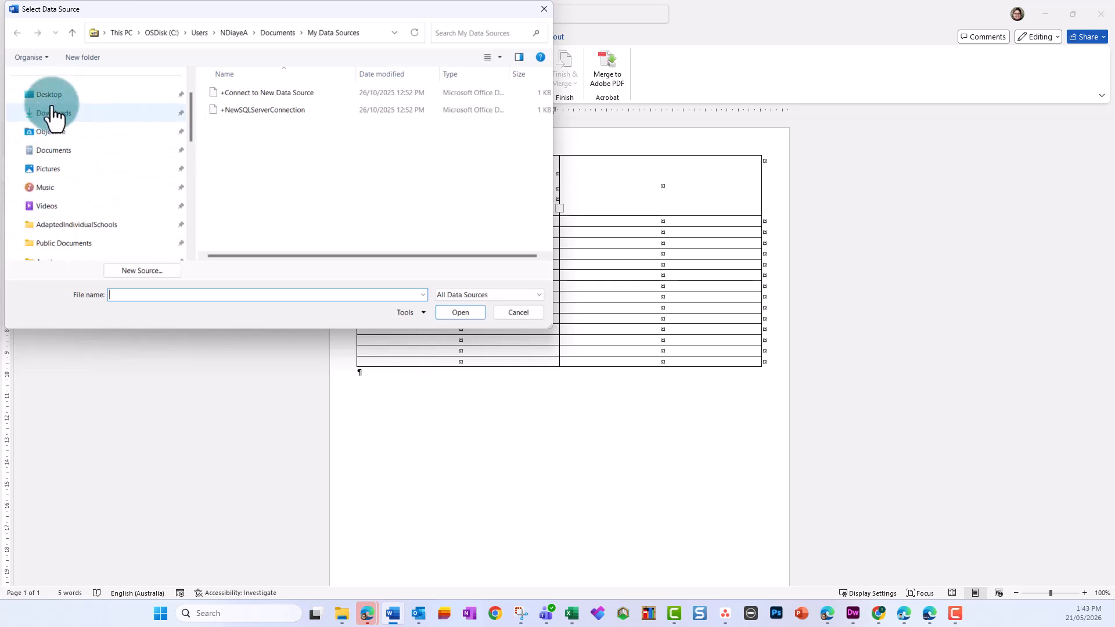
left_click(51, 153)
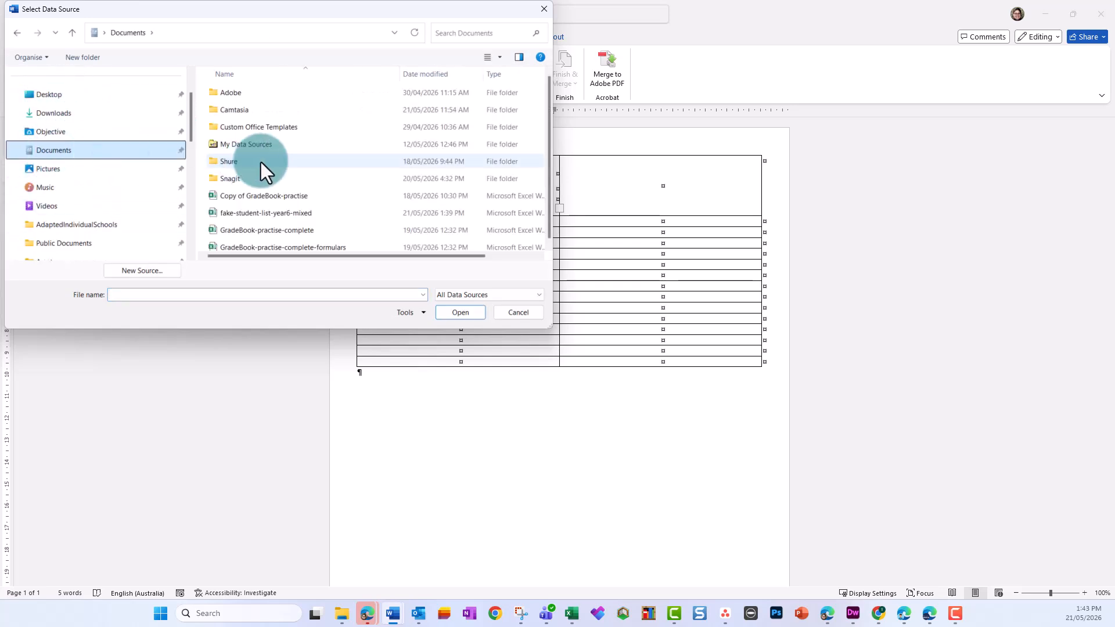
double_click(239, 214)
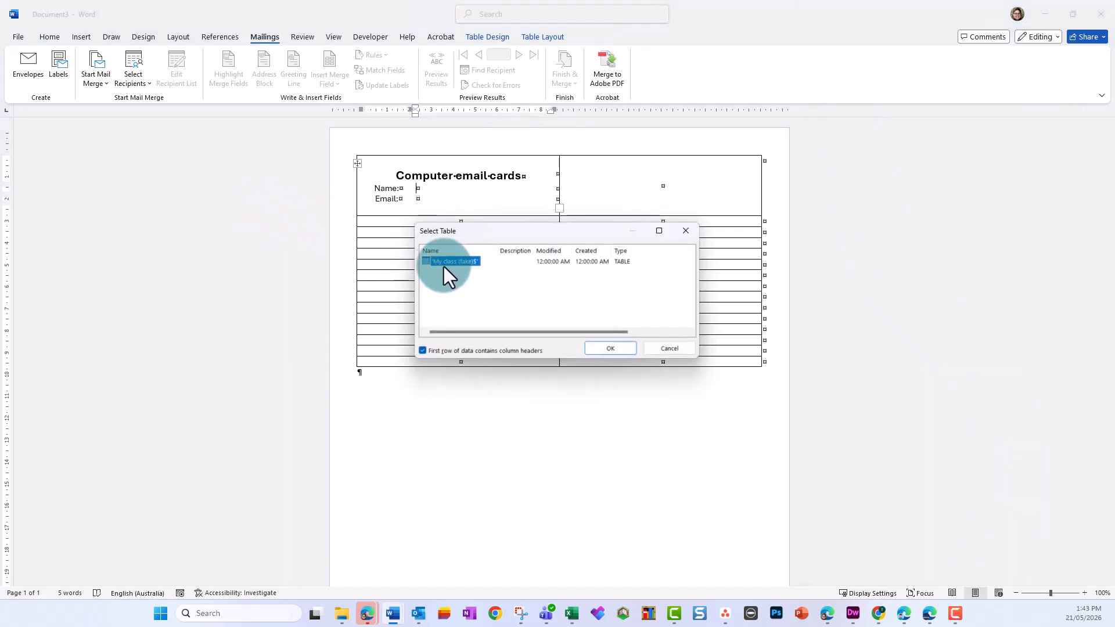
left_click(598, 351)
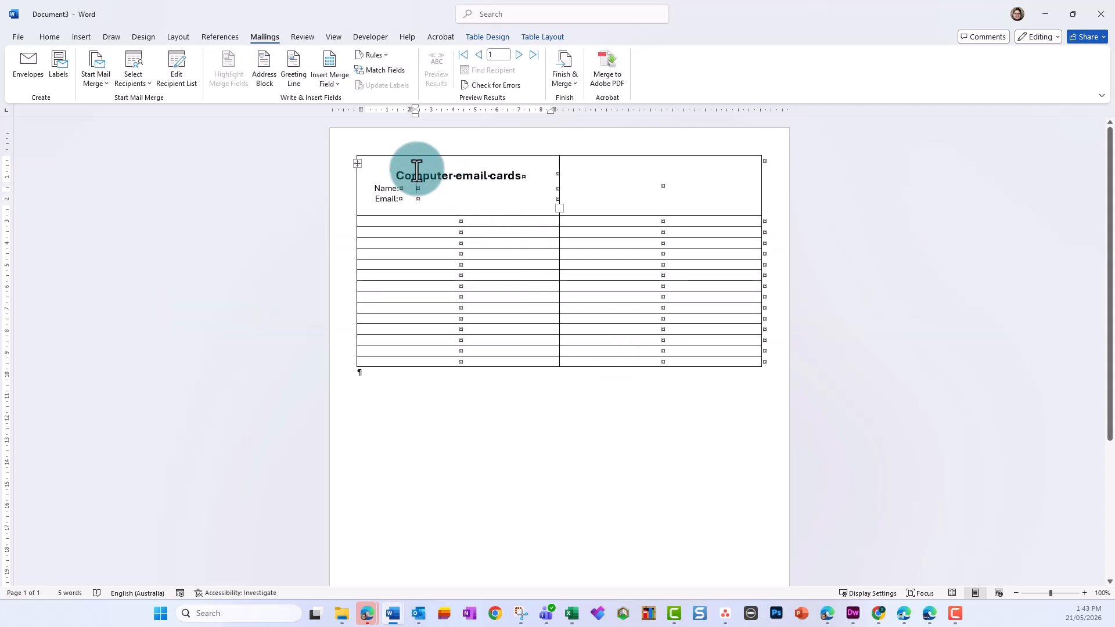
Insert the First_Name and Last_Name merge fields, separated by a space, in the cell beside "Name:".
left_click(334, 84)
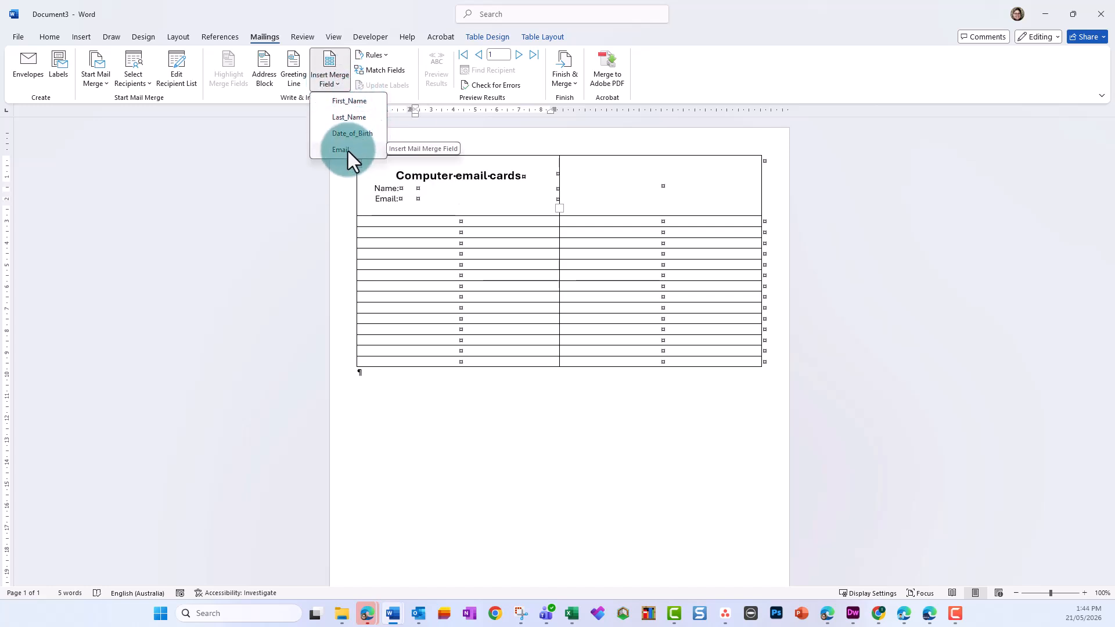
left_click(355, 105)
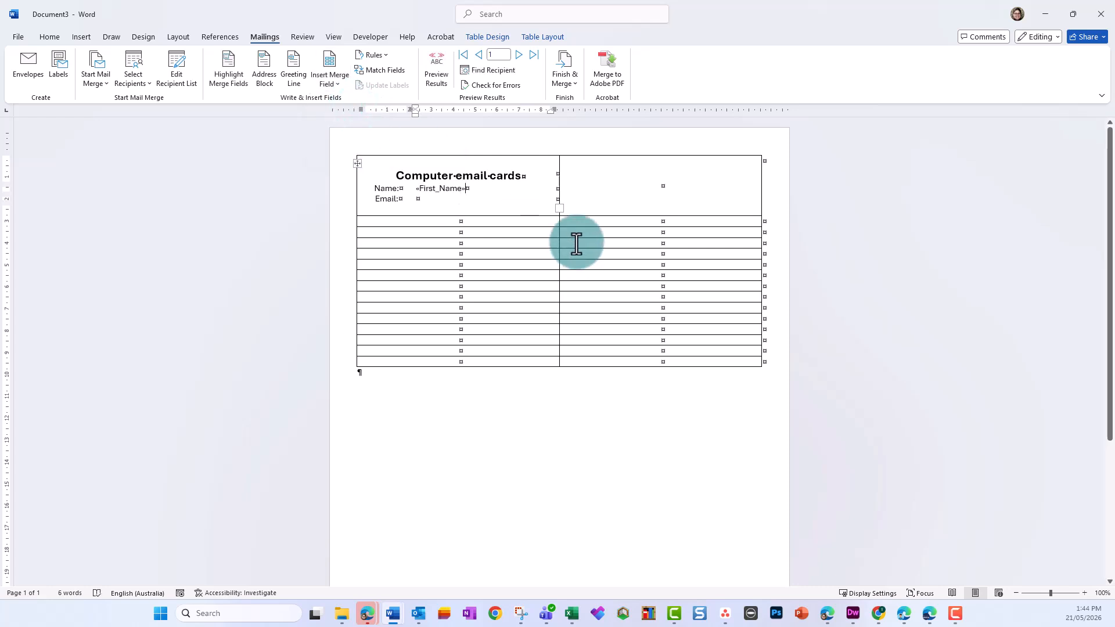
left_click(339, 79)
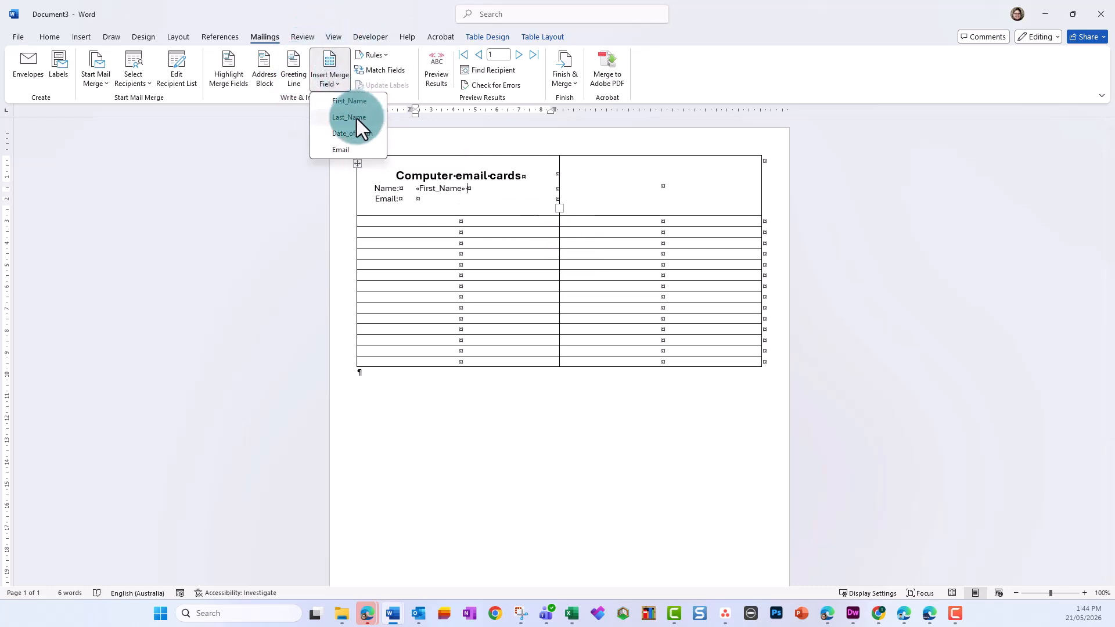
left_click(356, 119)
Insert the Email merge field in the cell beside "Email:".
left_click(438, 208)
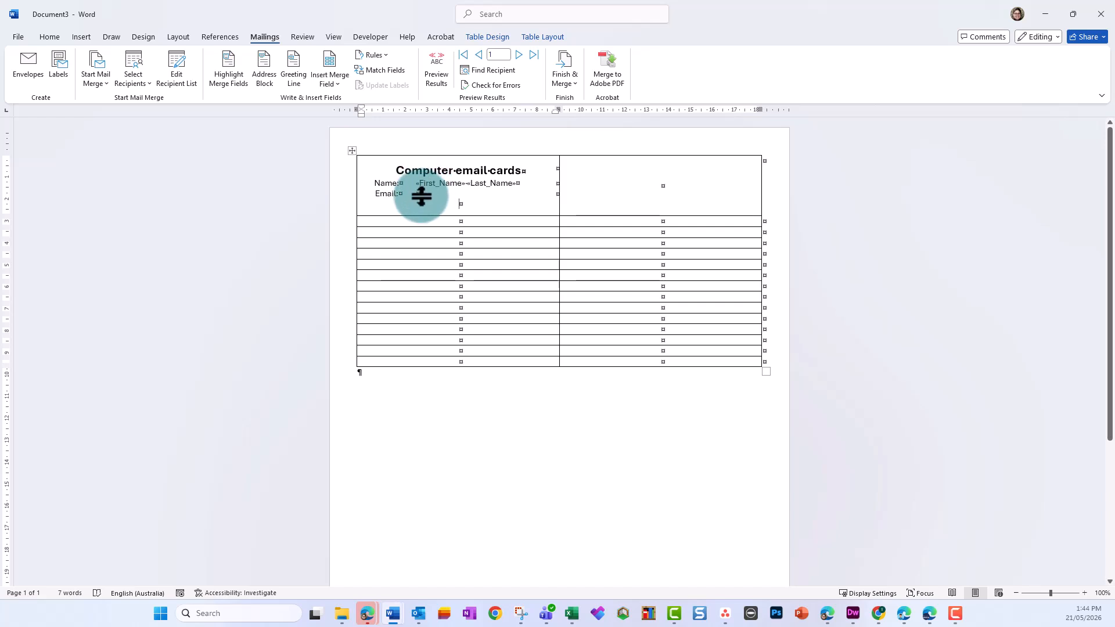
left_click(420, 193)
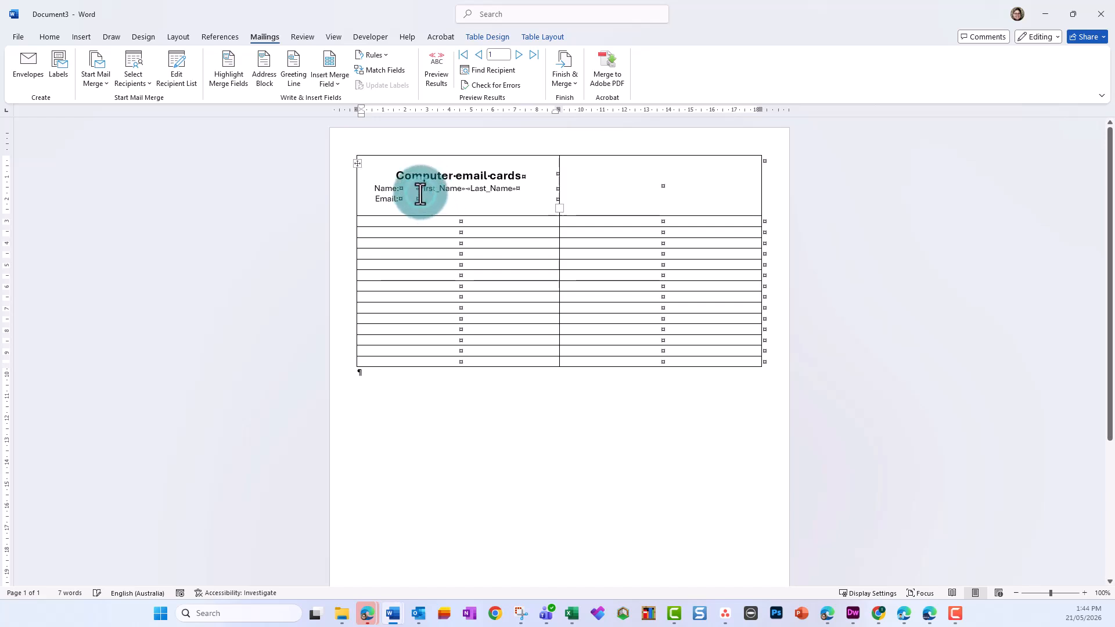
left_click(341, 86)
left_click(342, 150)
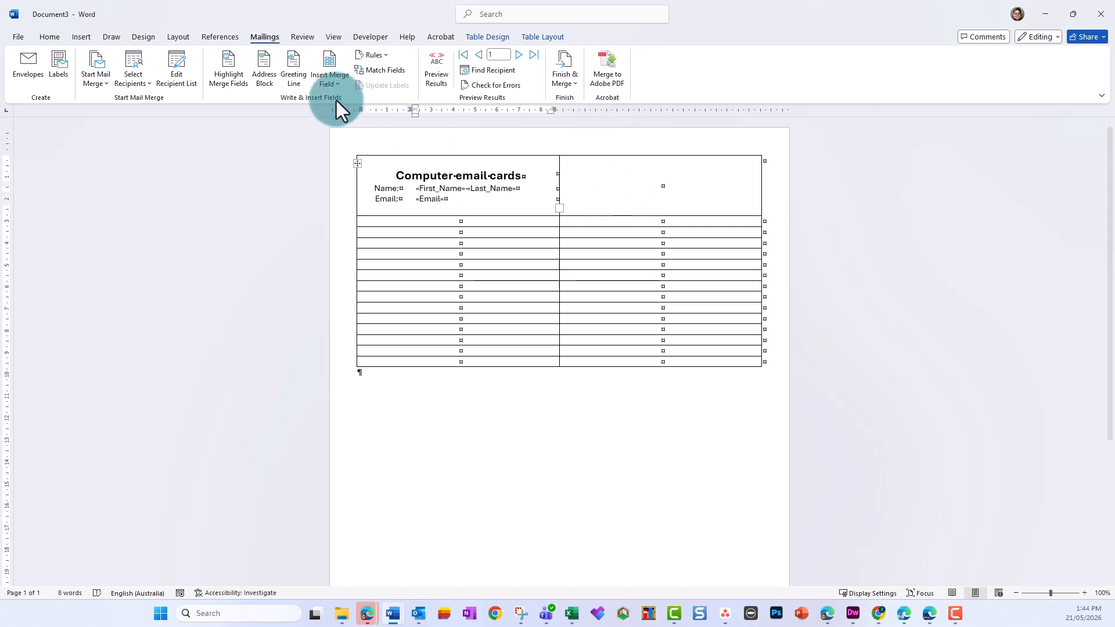
left_click(336, 84)
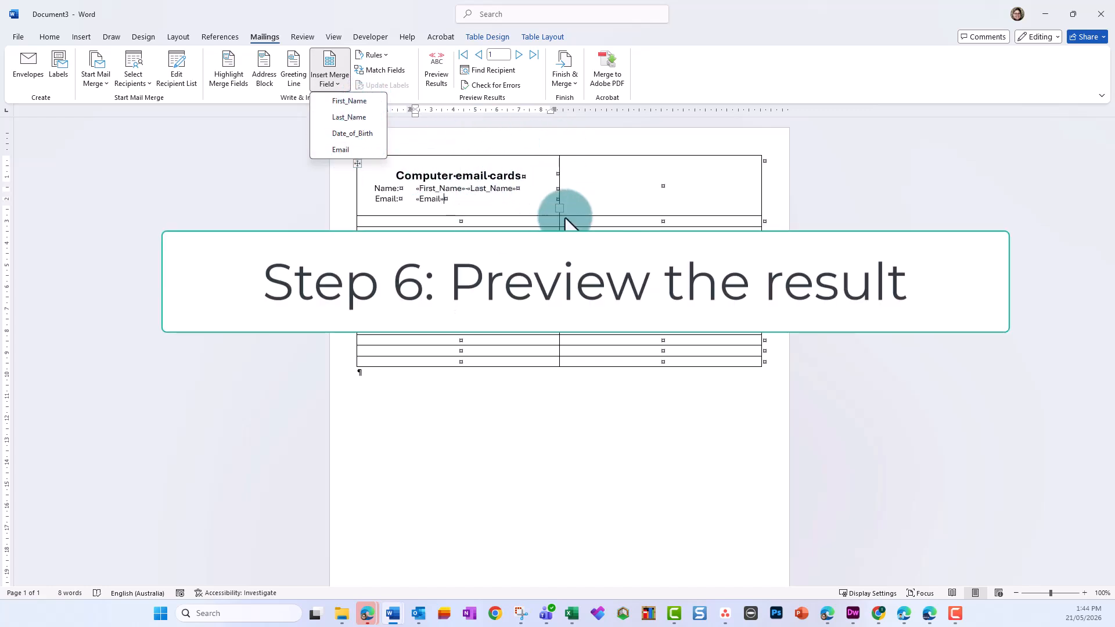
left_click(590, 200)
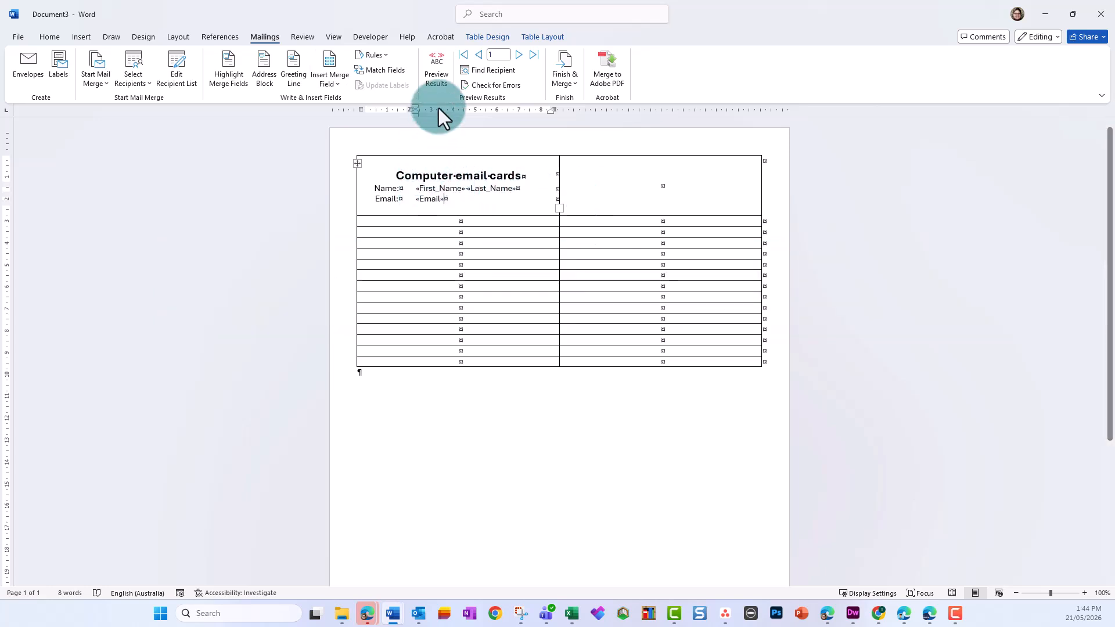
Preview the merge results and increase the height of the card's Name and Email rows.
left_click(436, 64)
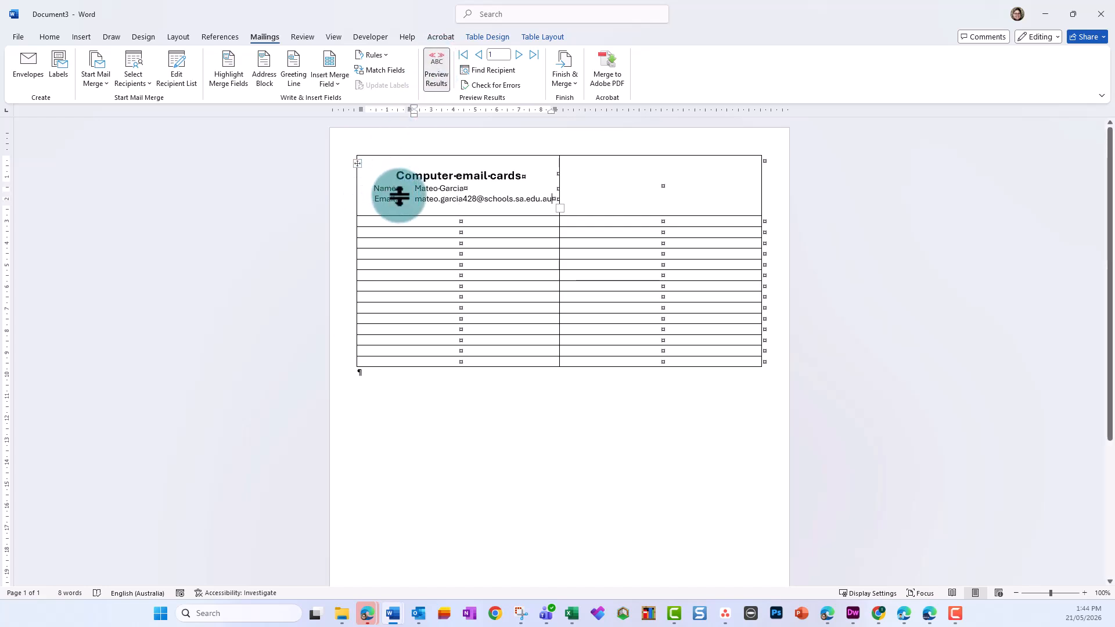
left_click_drag(395, 195, 391, 187)
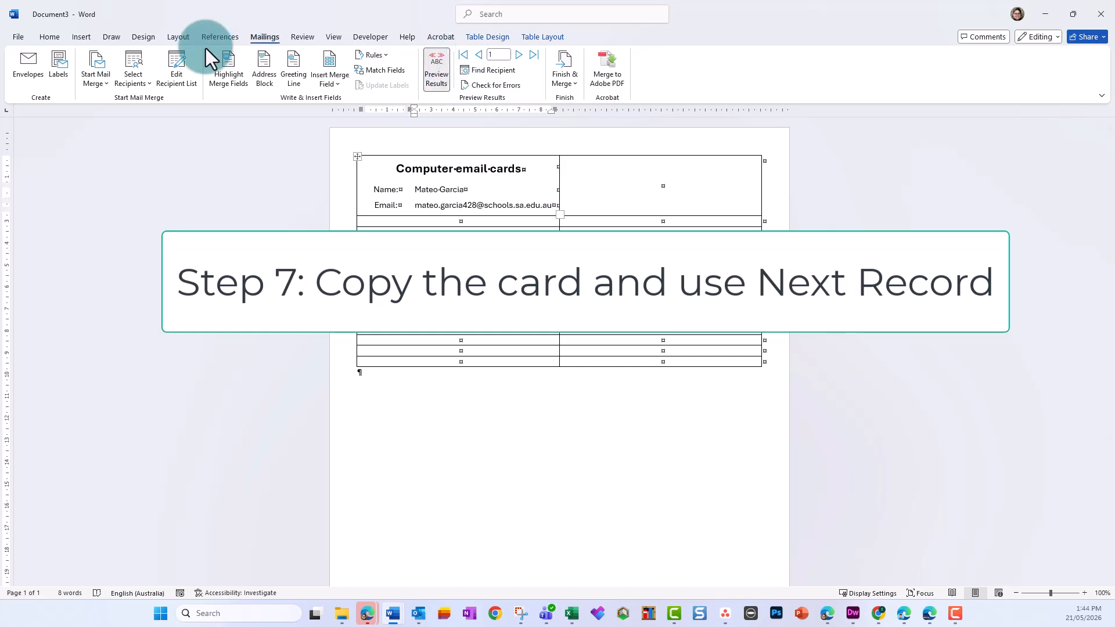
Hide the formatting marks and turn off the merge results preview so the merge field names are shown.
left_click(48, 36)
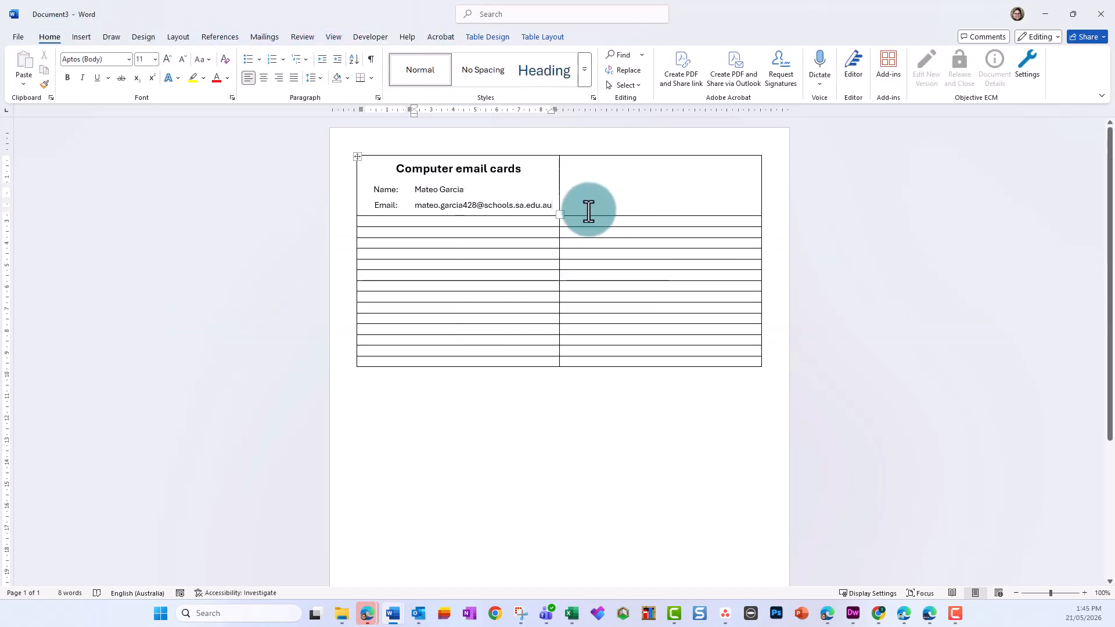
left_click(278, 38)
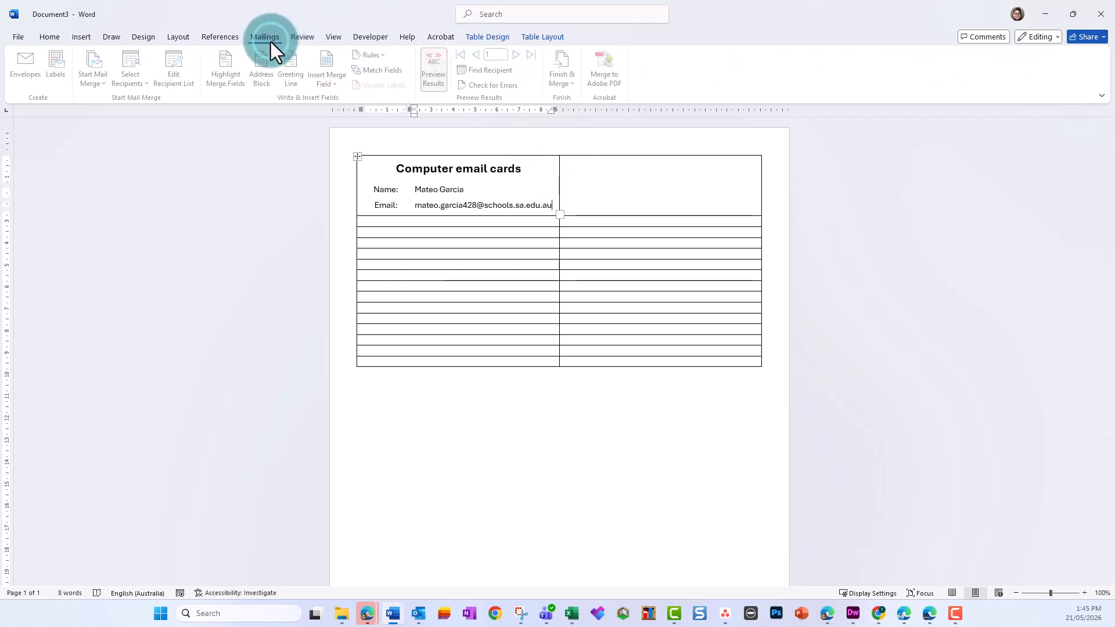
left_click(434, 66)
Copy the completed email card into the empty second cell of the first row and remove the extra blank line below it.
key("ctrl+c")
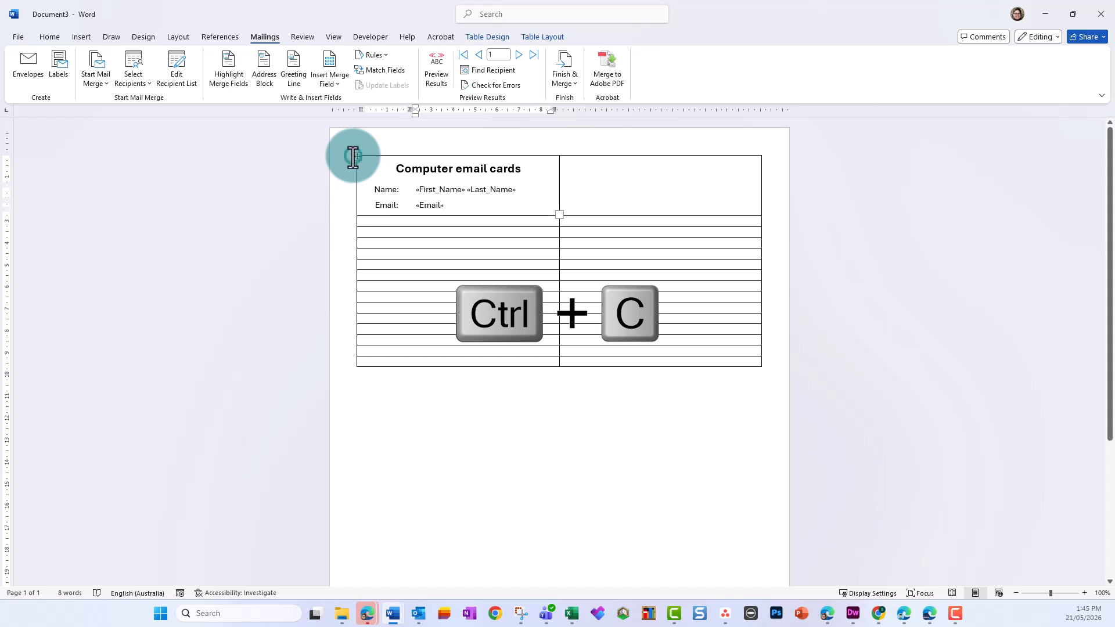
left_click(353, 157)
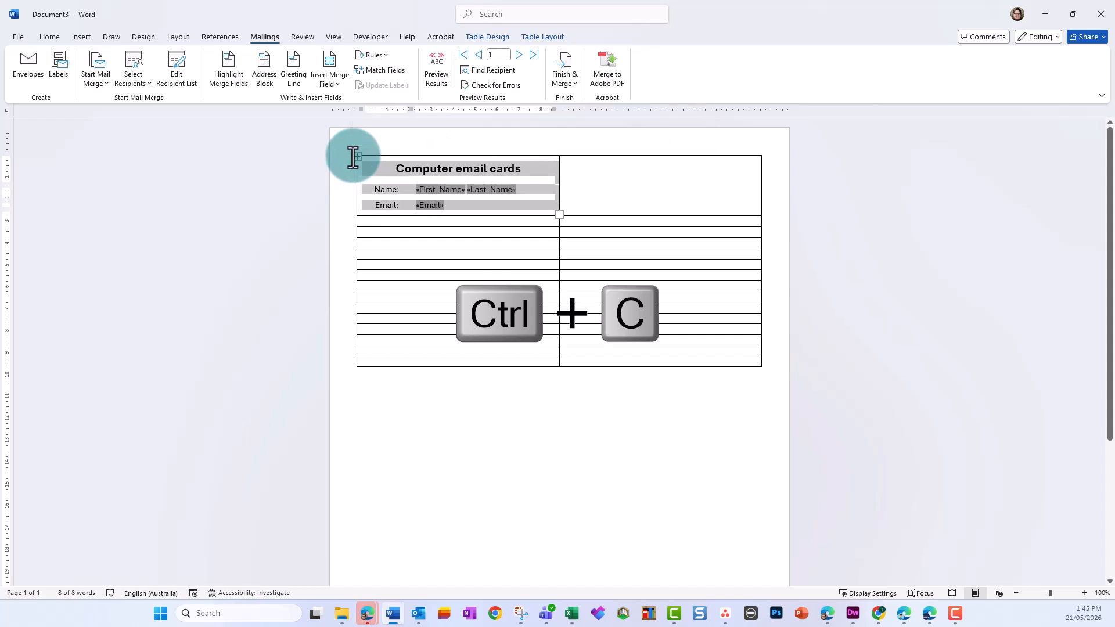
left_click(637, 177)
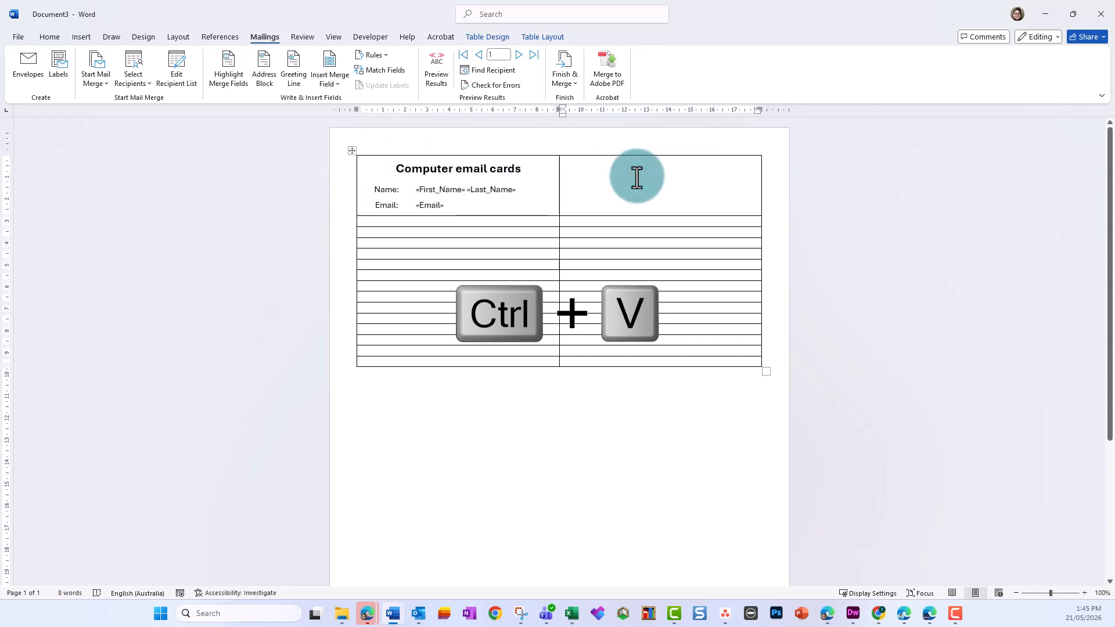
key("ctrl+v")
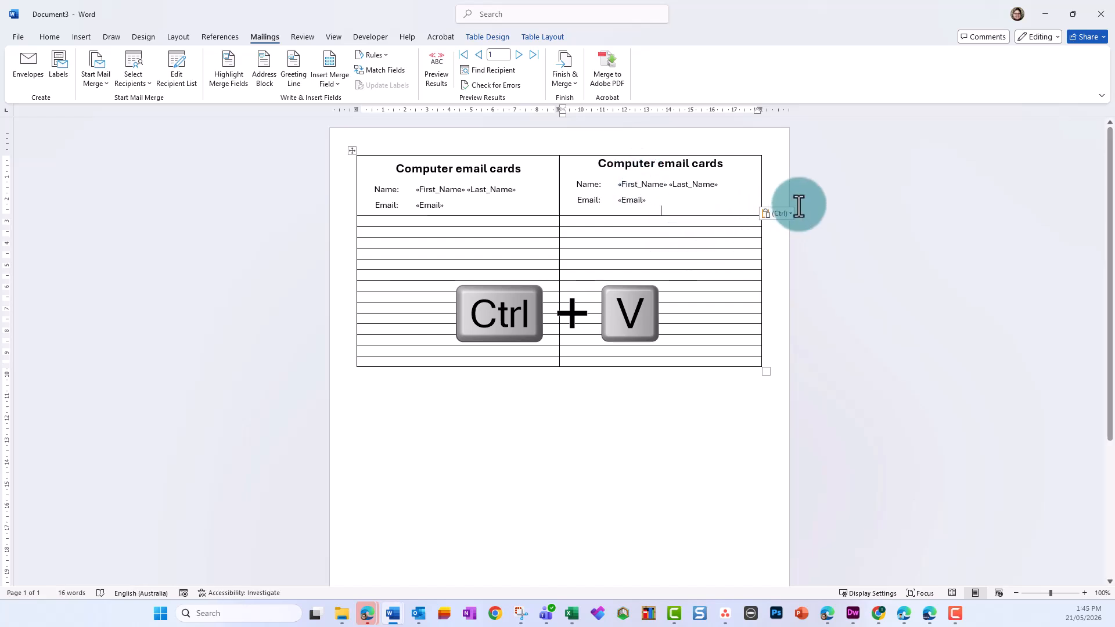
left_click(701, 200)
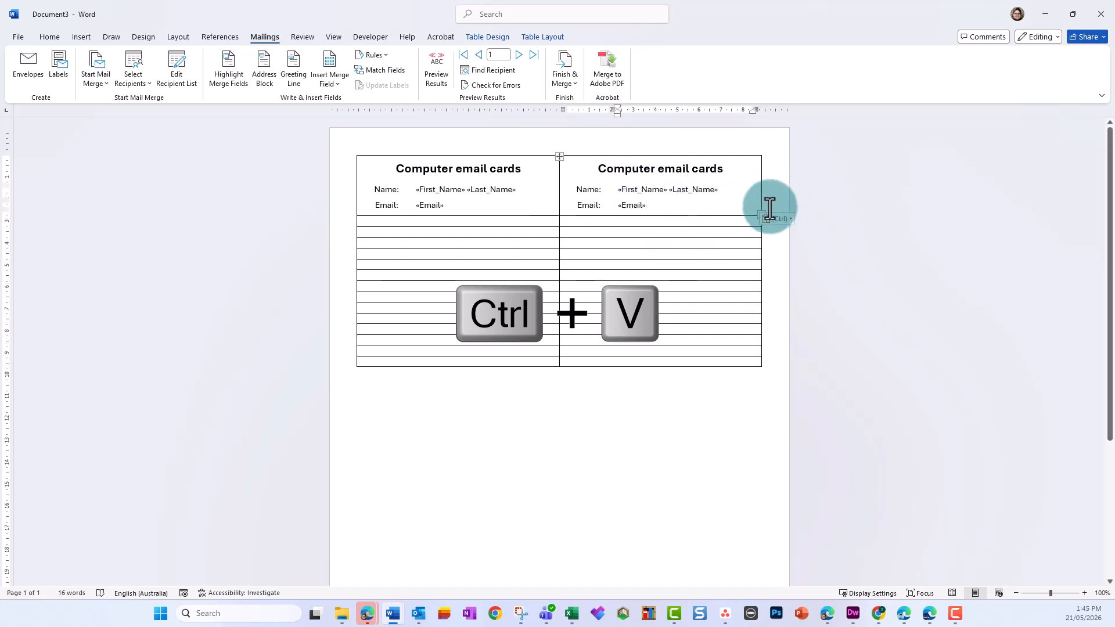
Insert a Next Record rule before the First_Name field in the second card and check it with the merge results preview.
left_click(437, 61)
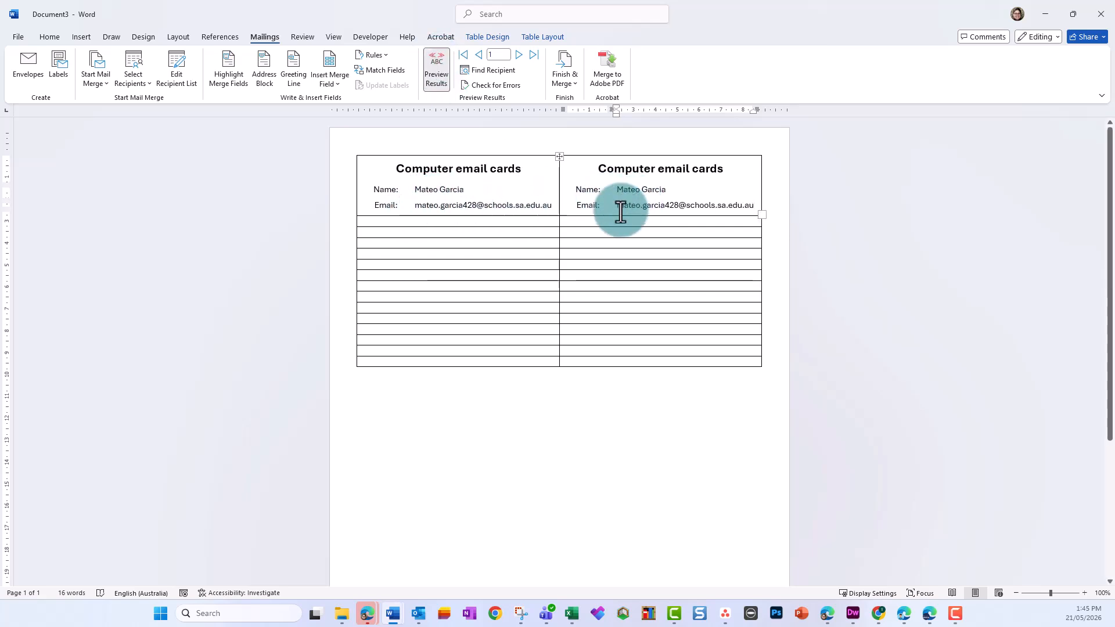
left_click(441, 66)
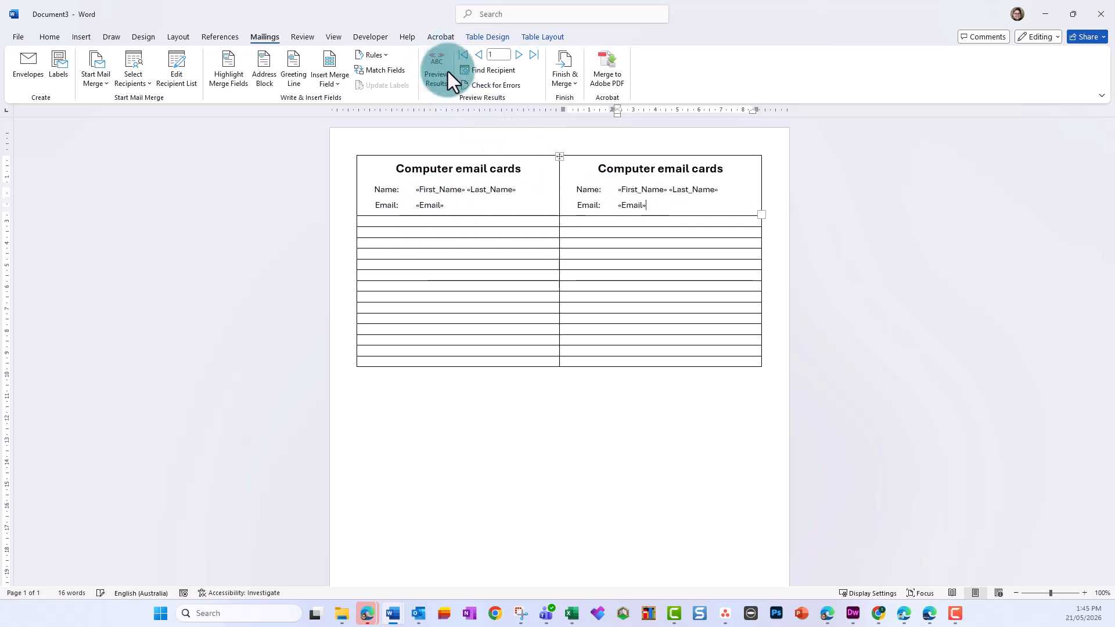
left_click(642, 192)
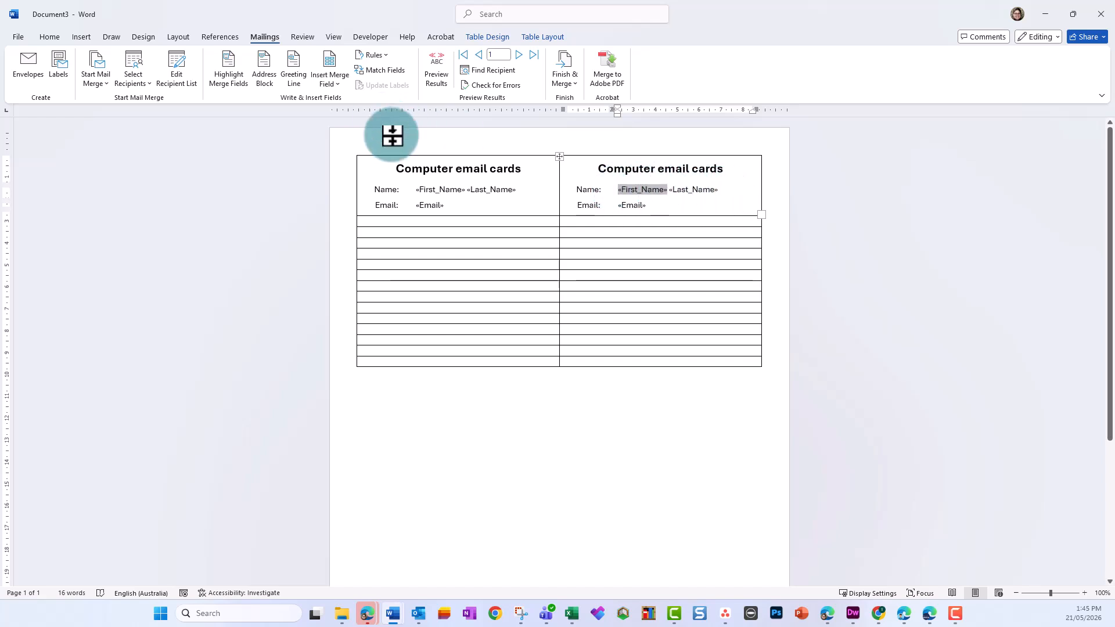
left_click(387, 57)
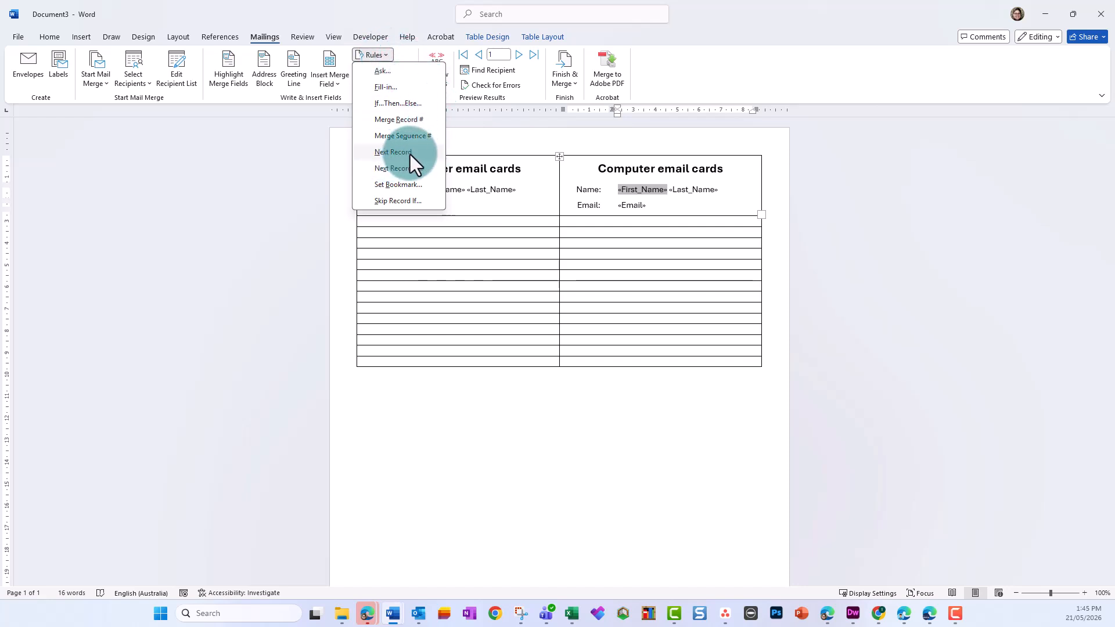
left_click(387, 154)
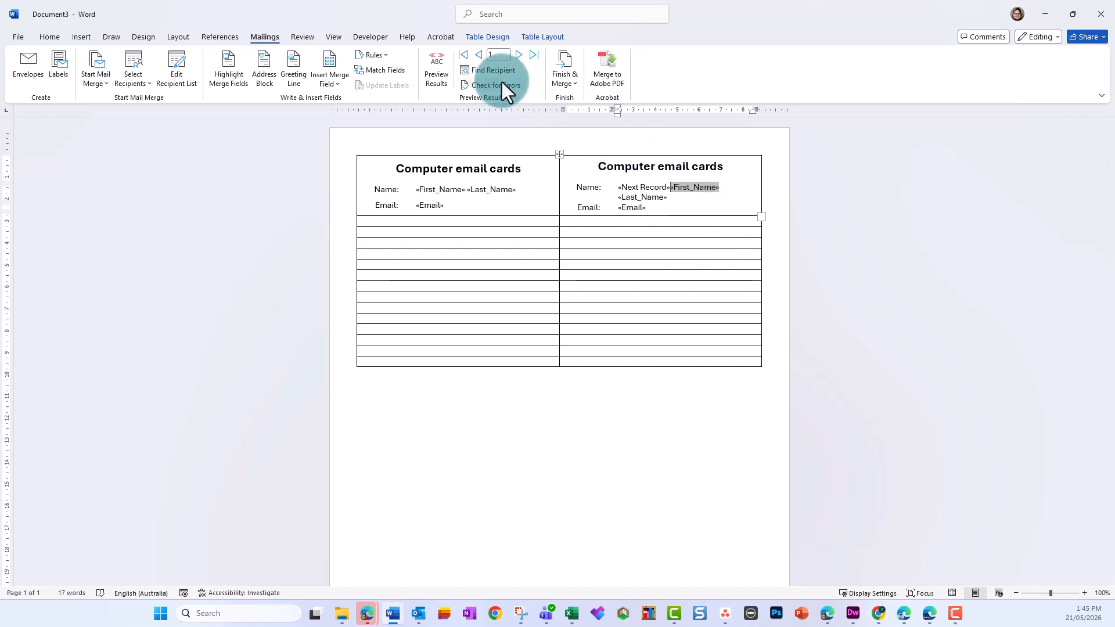
left_click(444, 60)
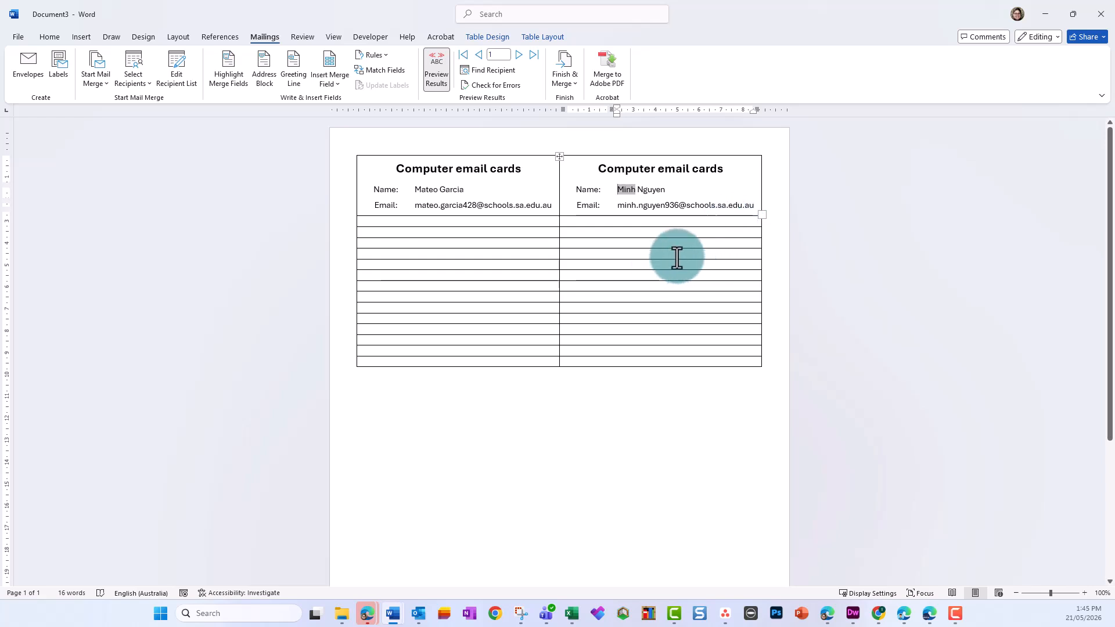
left_click(431, 60)
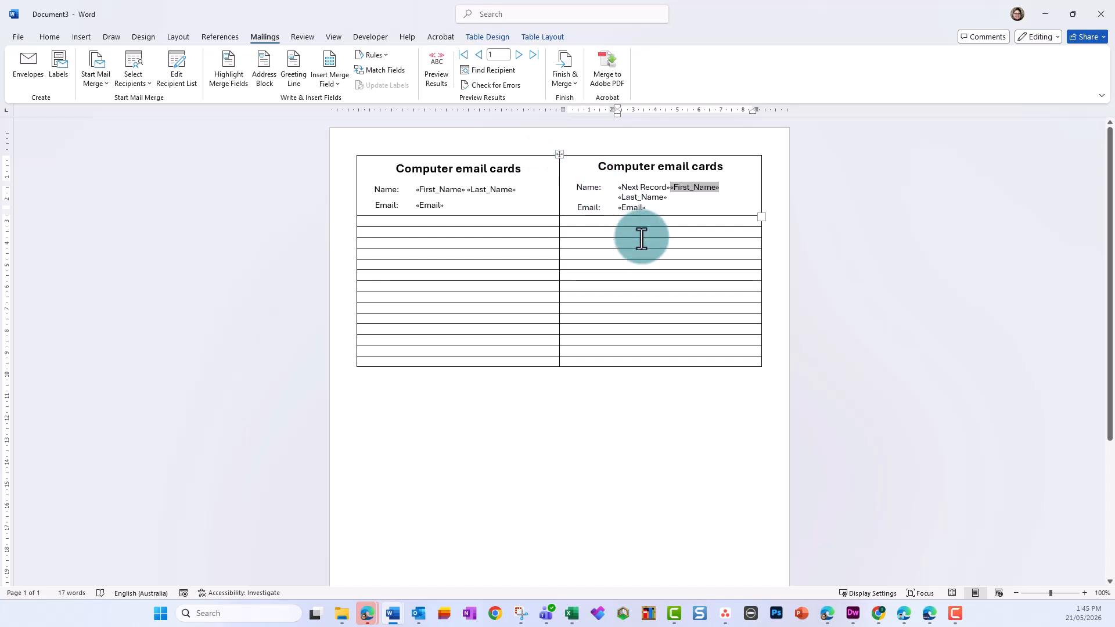
Copy the second card with its Next Record rule into all the remaining empty cells of the table.
left_click(553, 157)
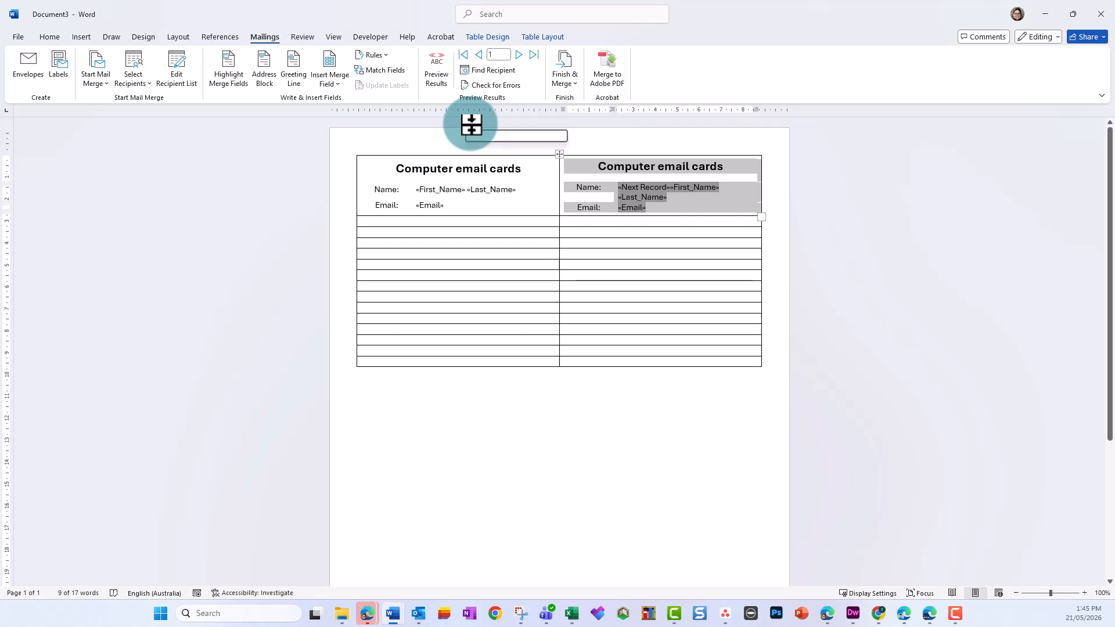
left_click_drag(371, 226, 637, 357)
key("ctrl+v")
scroll(752, 307, "down", 8)
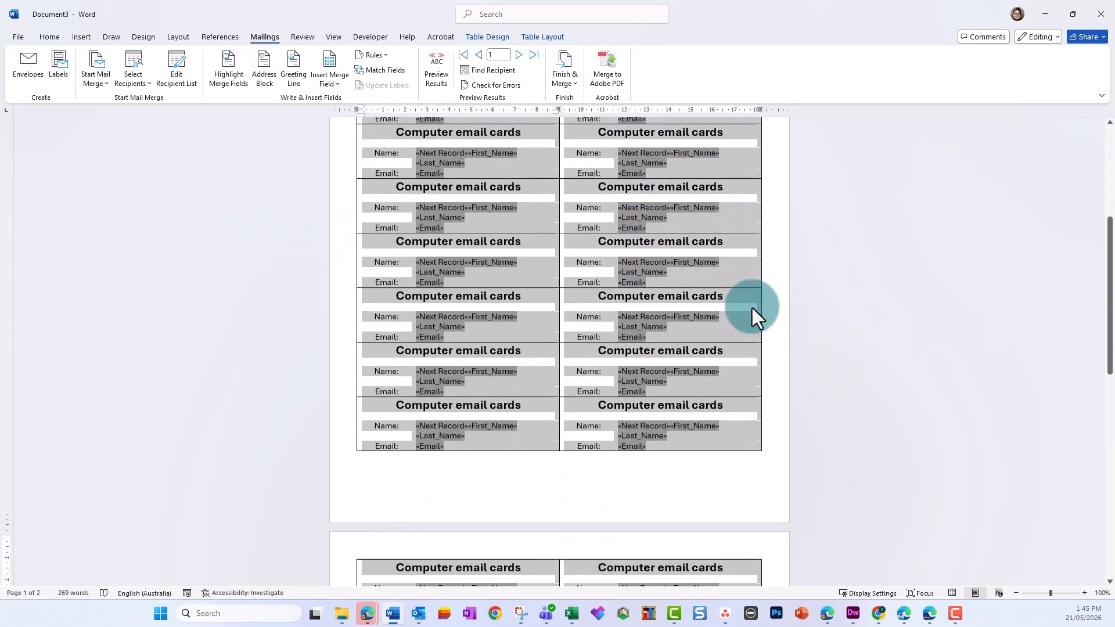
scroll(751, 304, "up", 10)
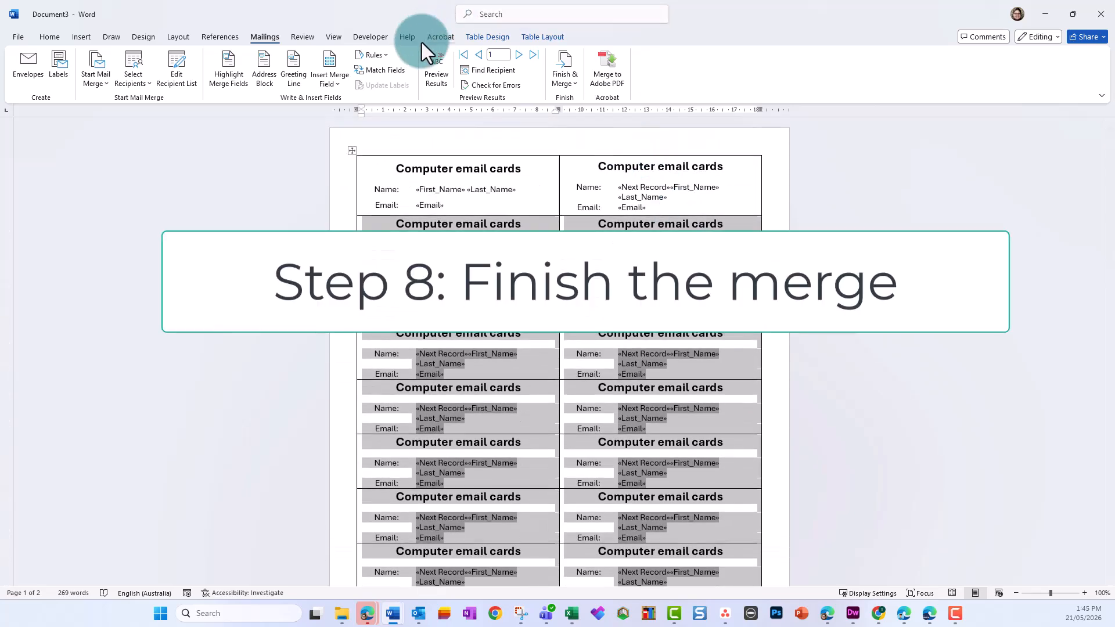
Preview the merge results and look through the student cards on both pages.
left_click(440, 55)
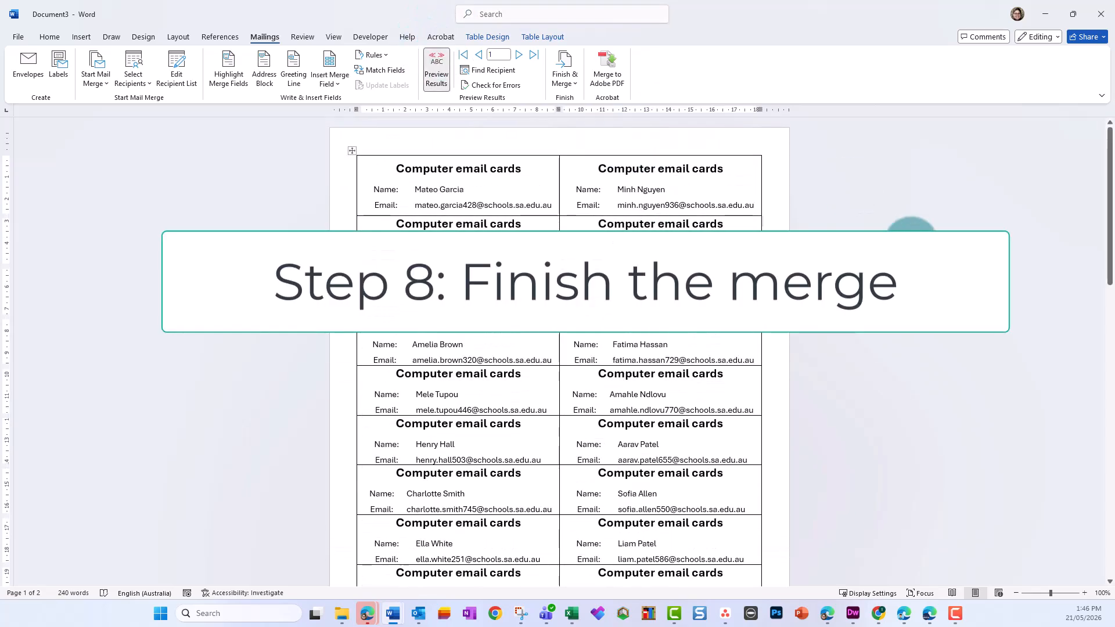
scroll(904, 250, "down", 10)
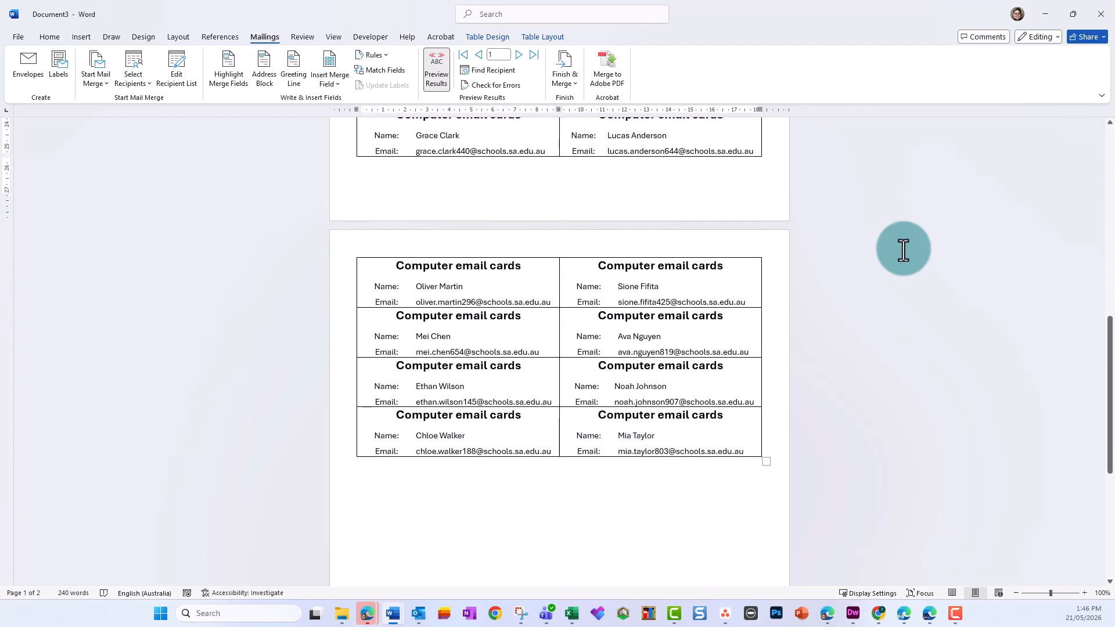
scroll(904, 249, "up", 10)
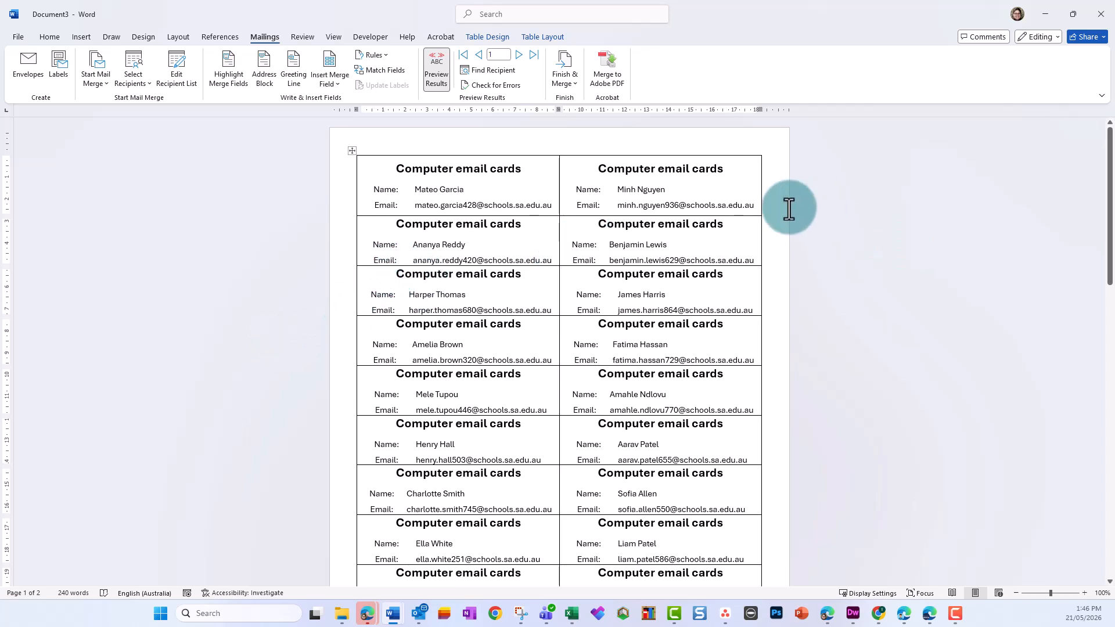
Finish the merge by printing all records to the Adobe PDF printer.
left_click(570, 84)
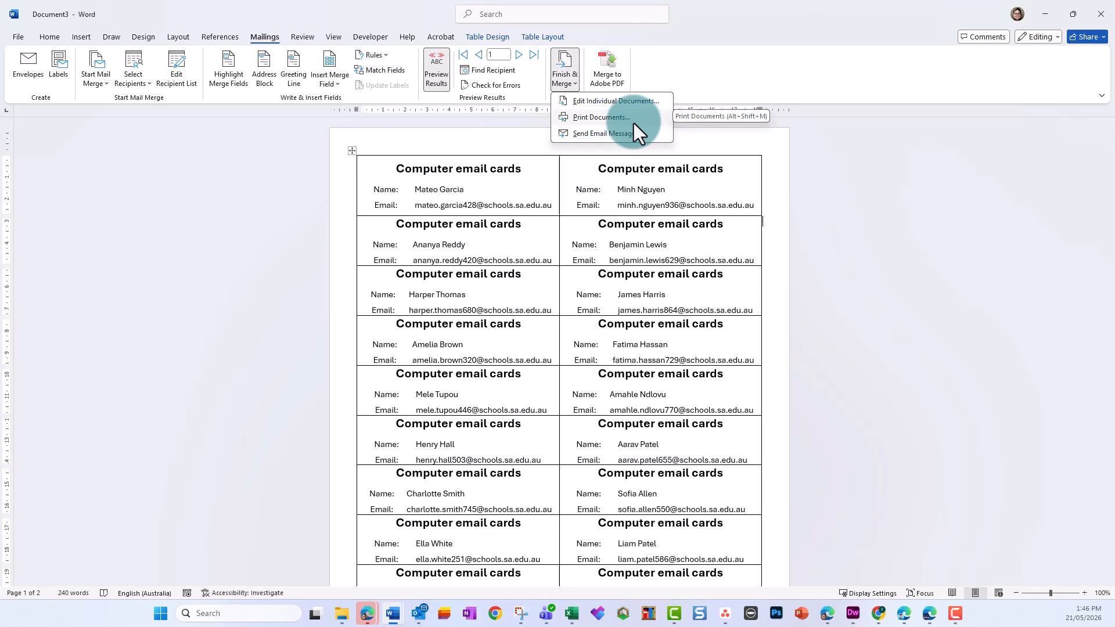
left_click(622, 118)
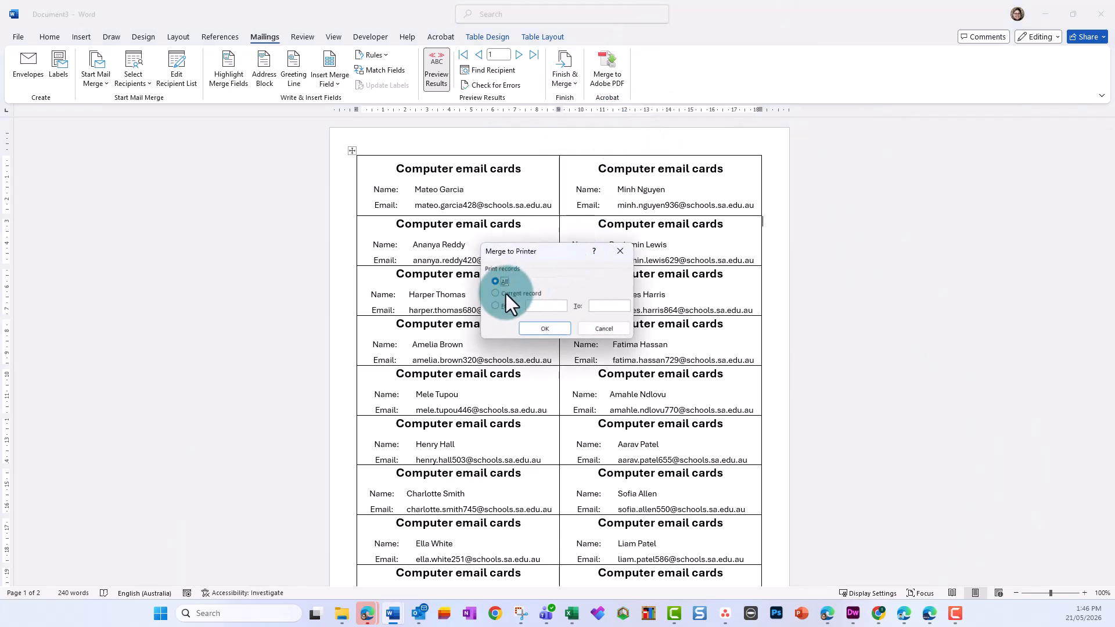
left_click(544, 329)
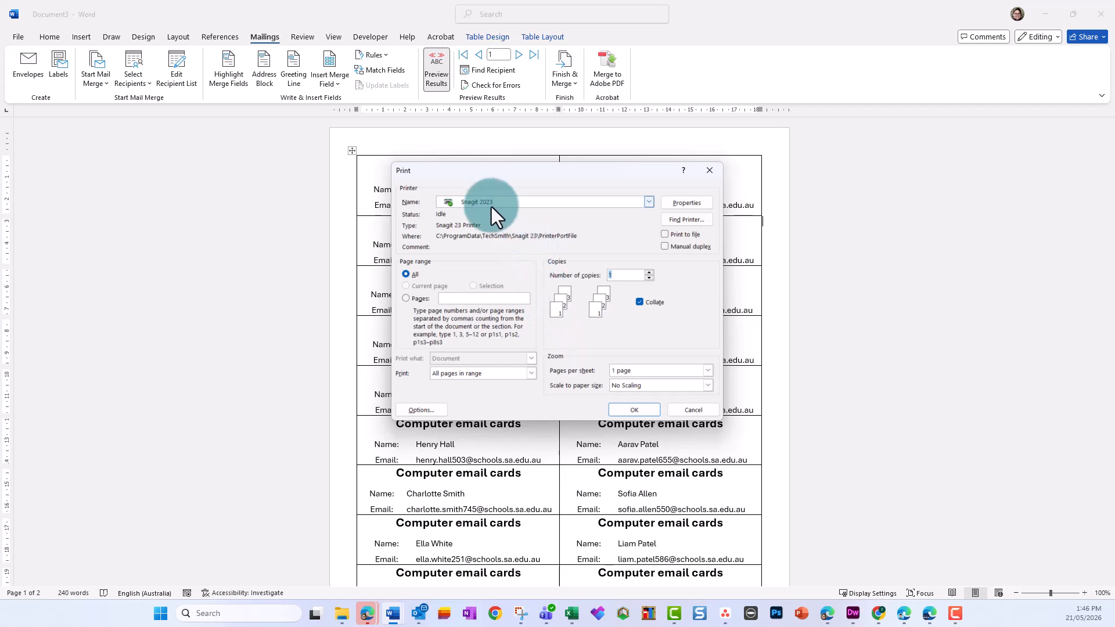
left_click(648, 201)
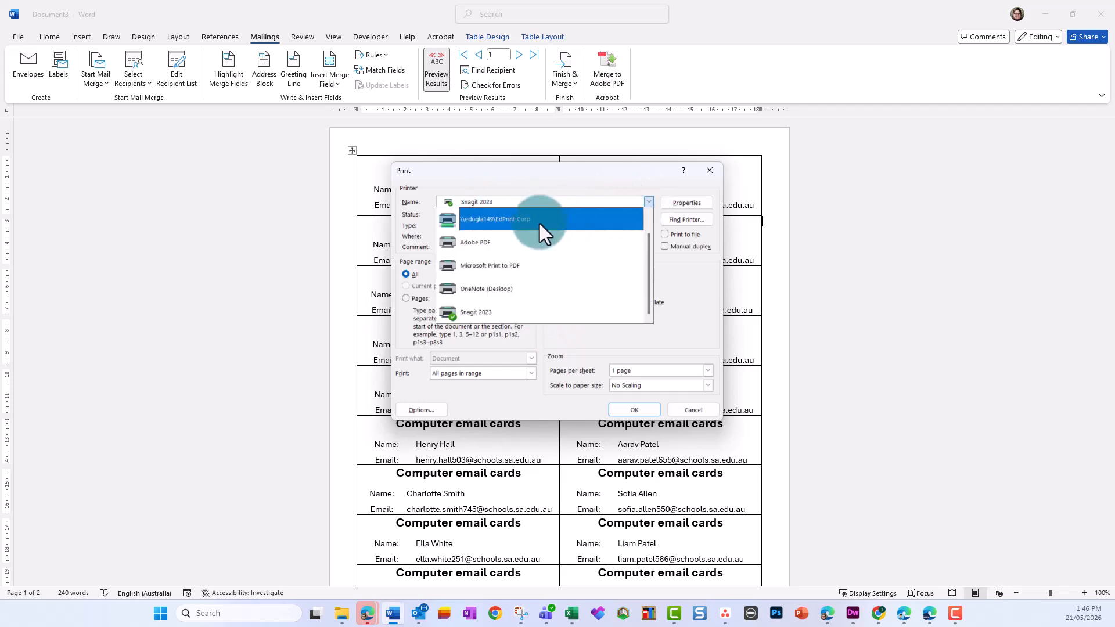
left_click(514, 250)
left_click(635, 409)
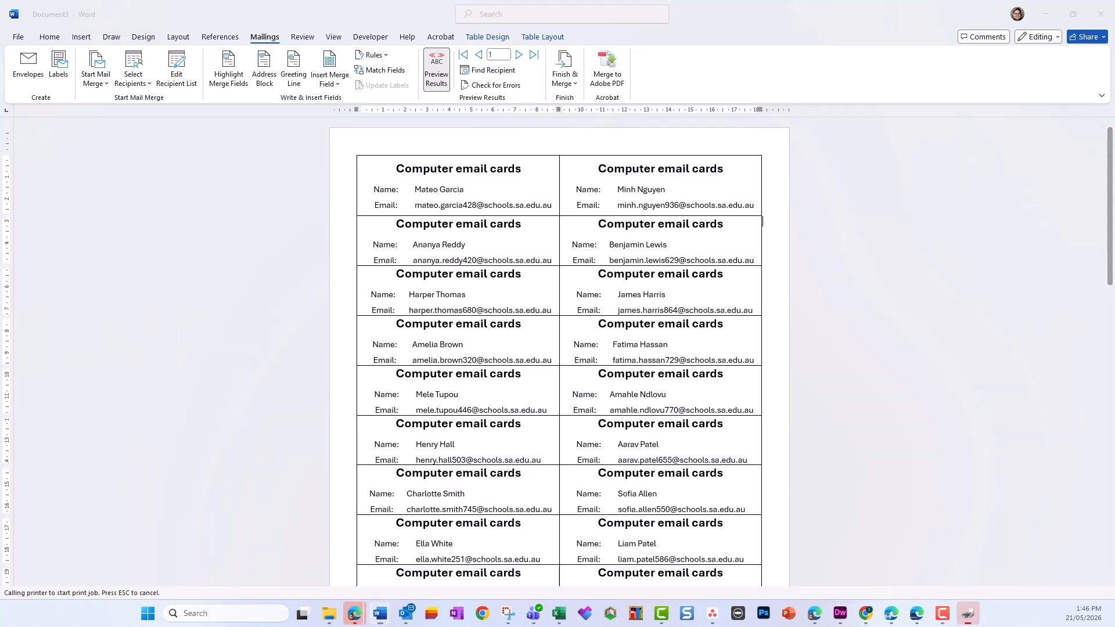
Save the merged cards in Documents as a PDF file named LoginCards-FakeClass.
type("Logi")
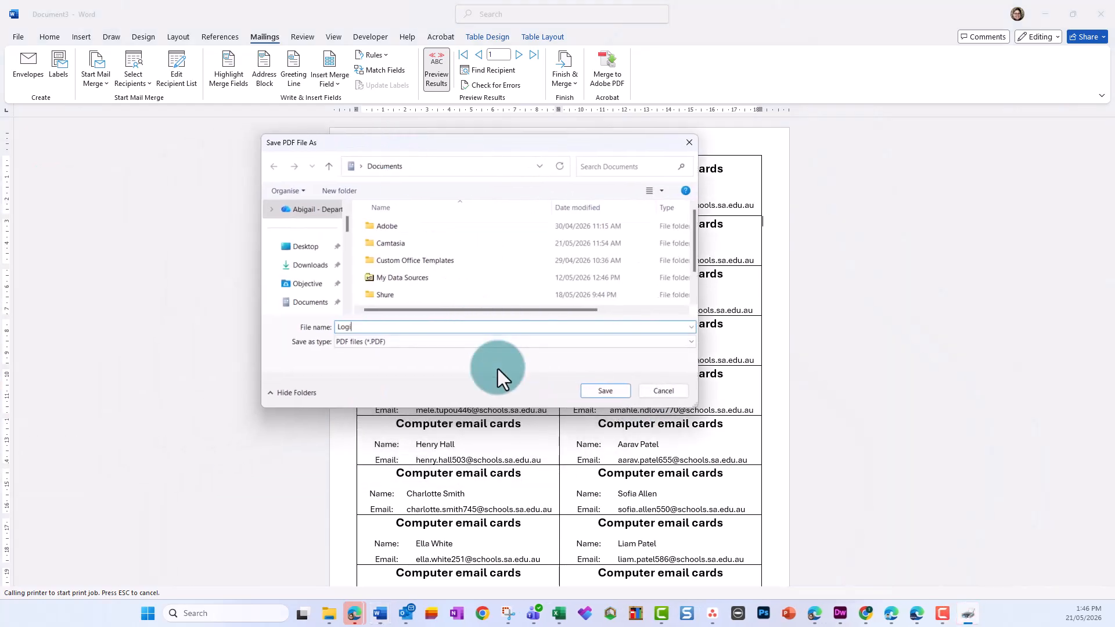
type("nCards-FakeClass")
left_click(618, 395)
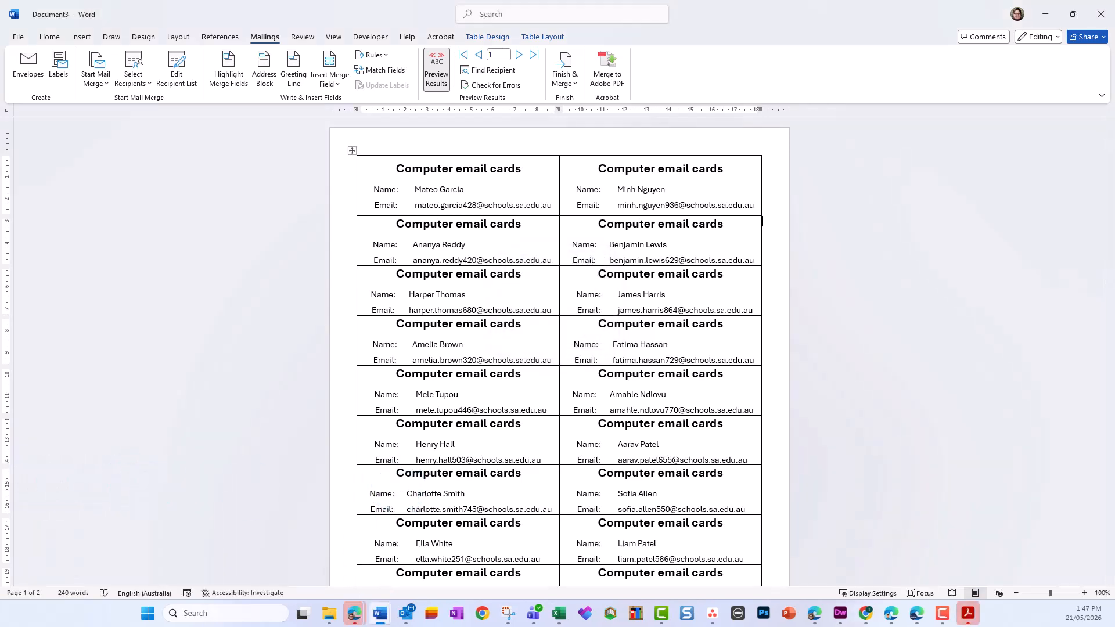
Maximize the LoginCards-FakeClass.pdf window in Acrobat and look over the finished cards.
left_click_drag(606, 164, 593, 117)
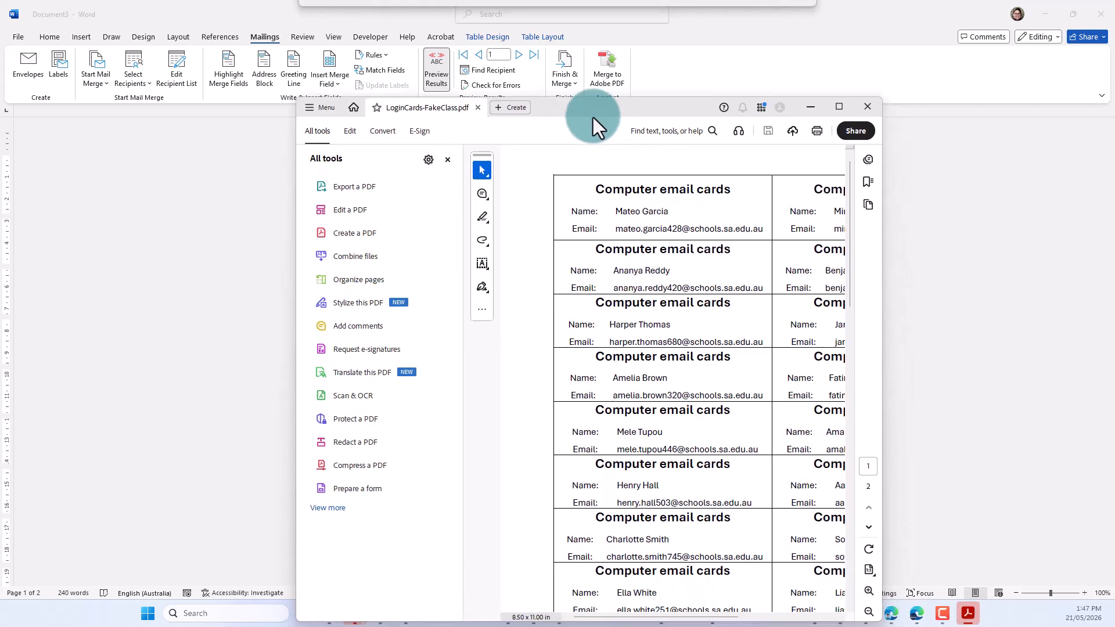
left_click(836, 110)
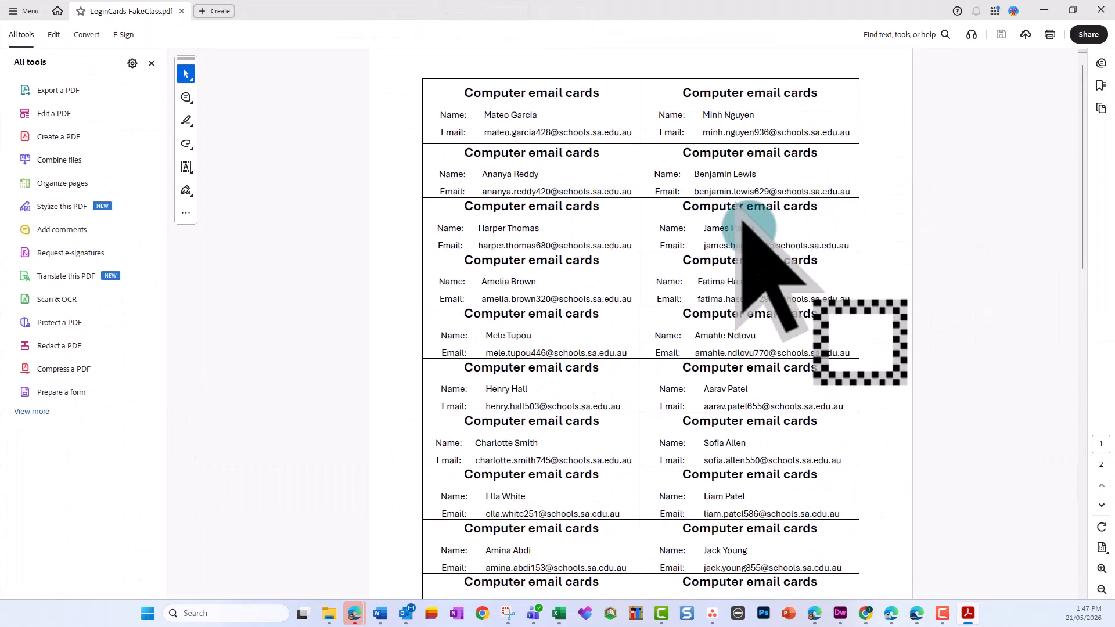
scroll(887, 503, "down", 1)
scroll(887, 503, "up", 1)
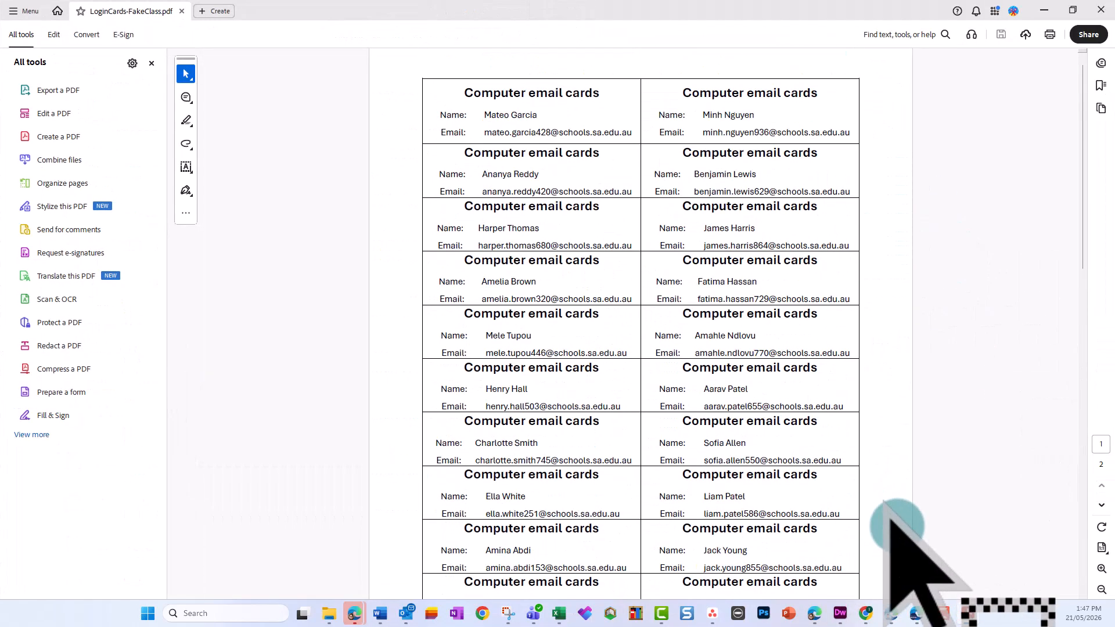